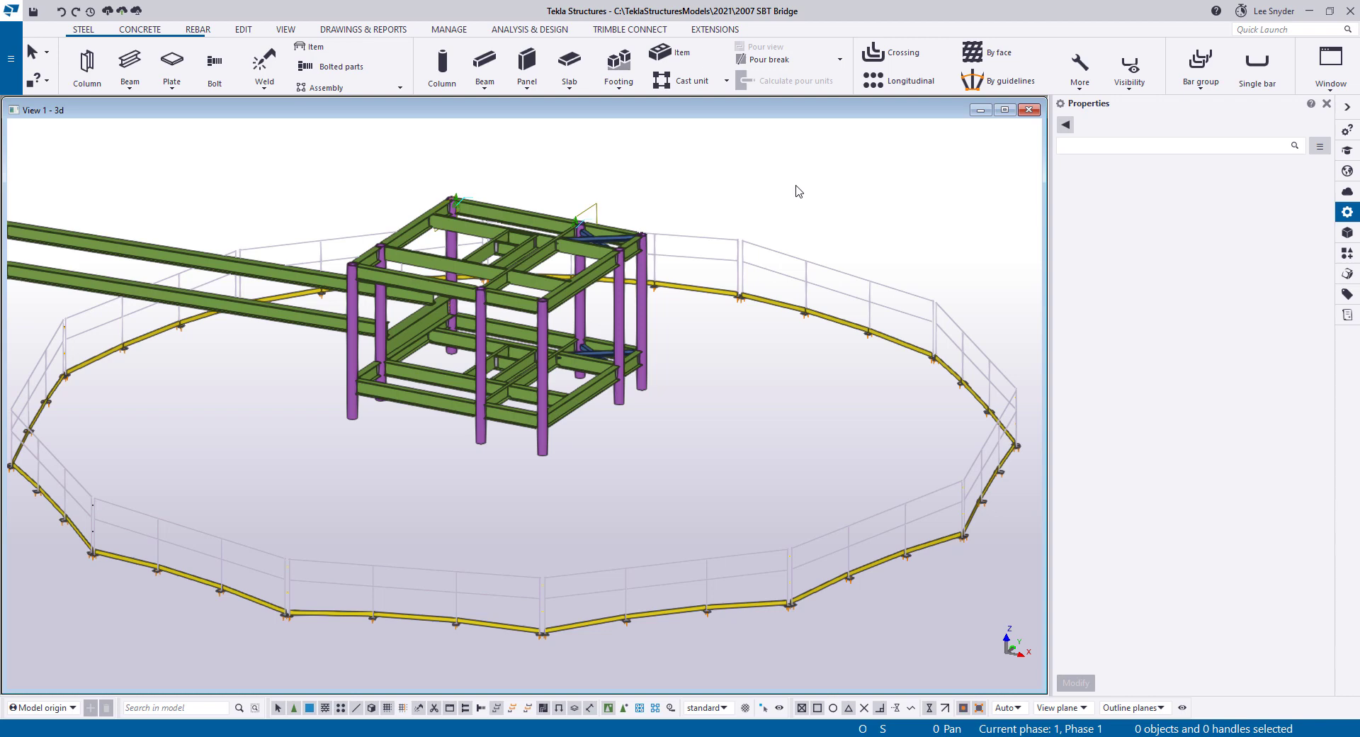
# Open the Batch editor and set the upper W12X35 beam between the two pipe columns as the source assembly.
pyautogui.click(242, 30)
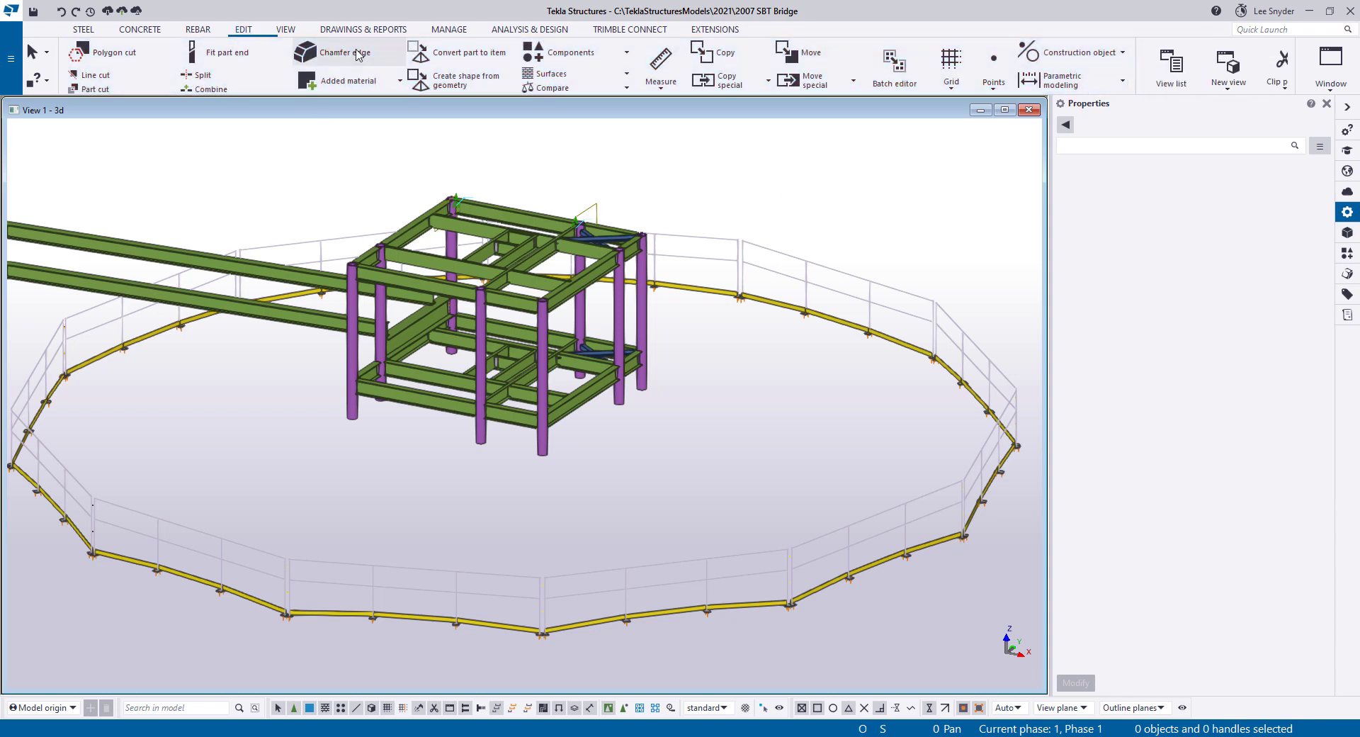
pyautogui.click(895, 67)
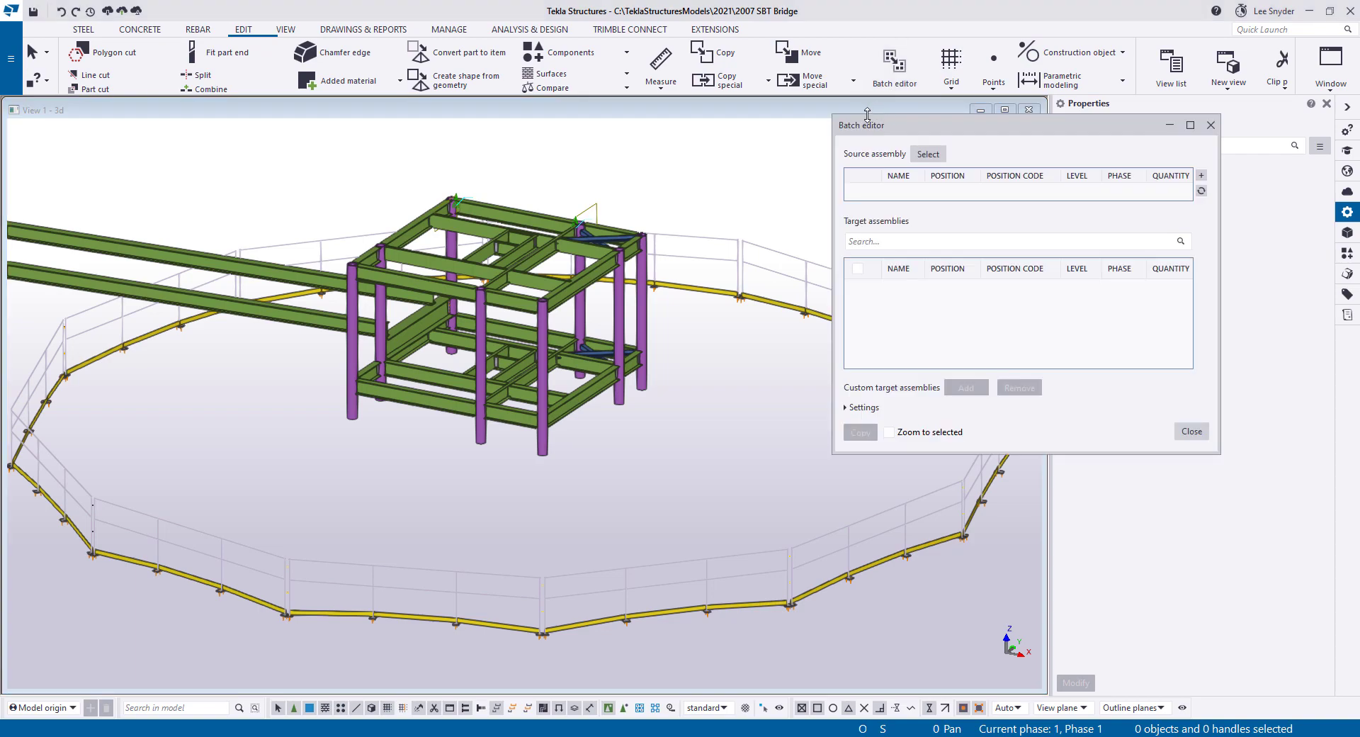
pyautogui.scroll(2, 480, 192)
pyautogui.scroll(5, 480, 191)
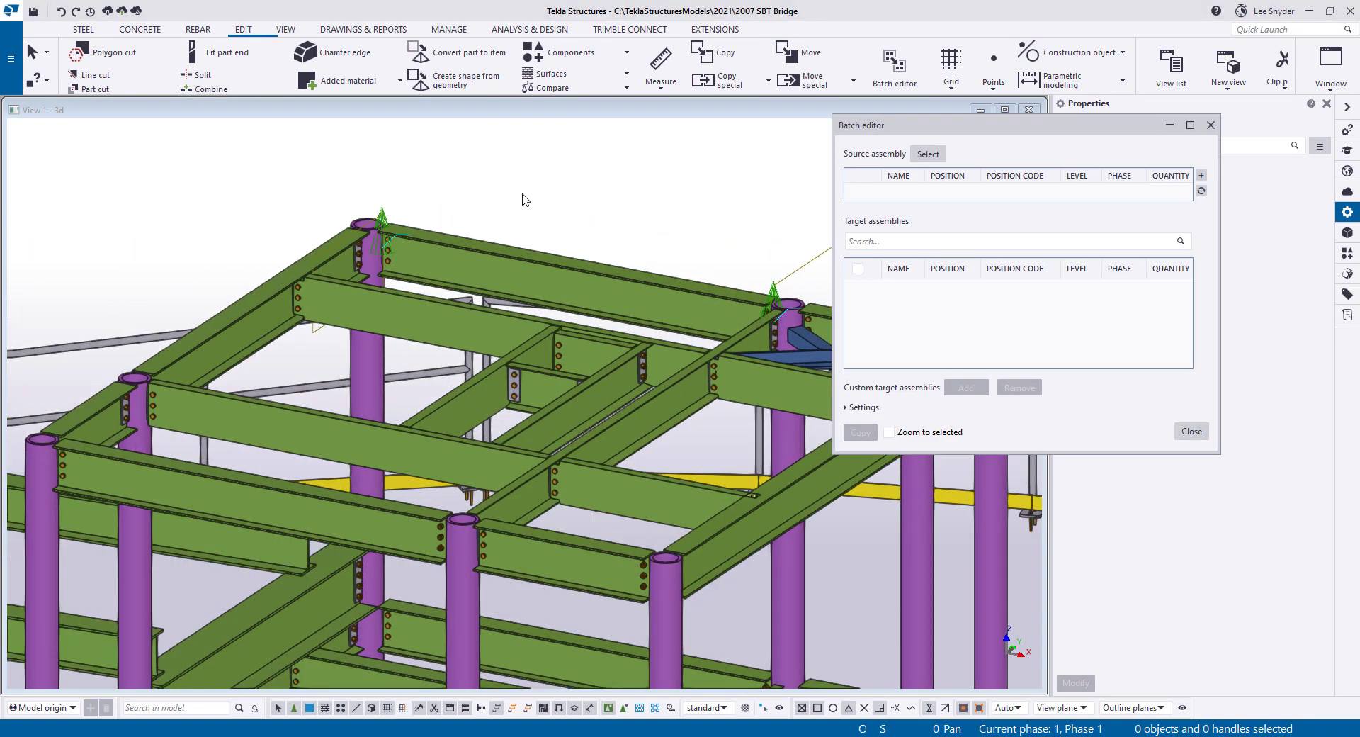
pyautogui.scroll(-1, 436, 232)
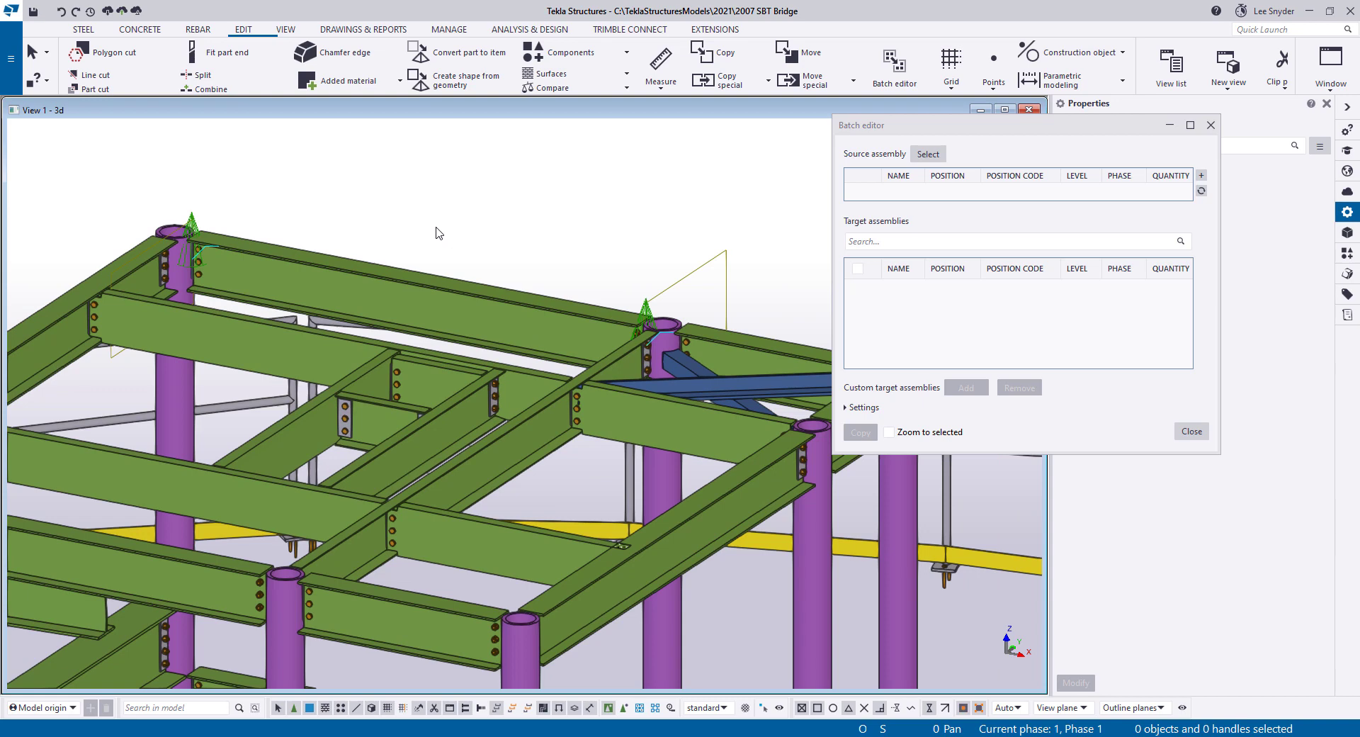
pyautogui.click(274, 257)
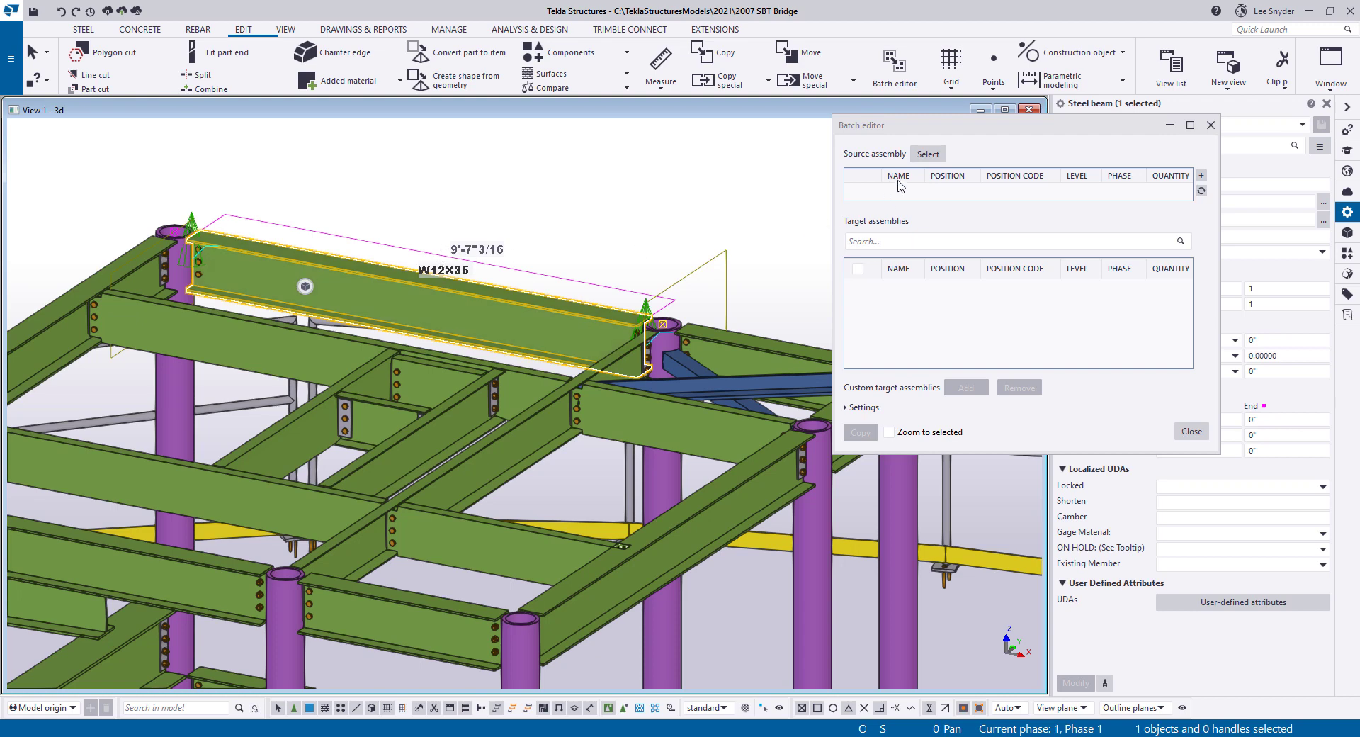
pyautogui.click(930, 158)
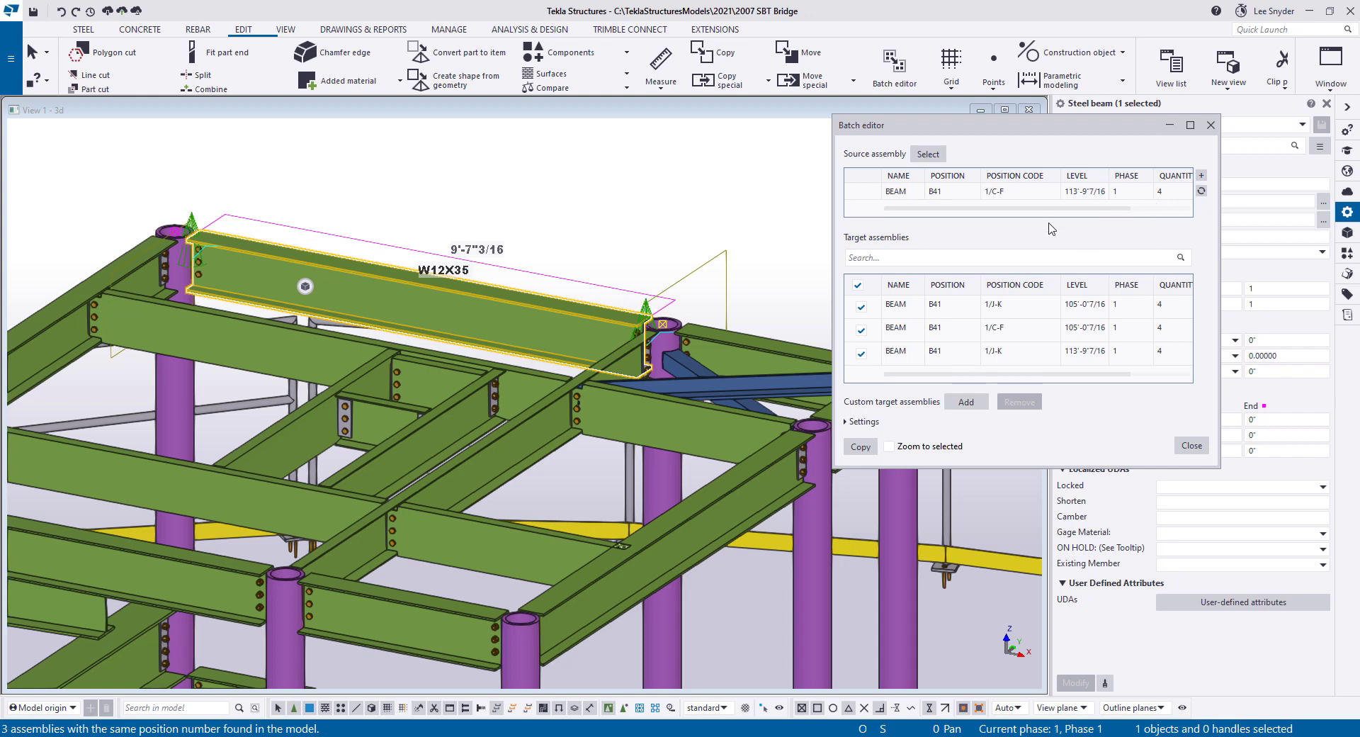
# Turn on zooming to the selected assembly and review the source beam and each target beam in the model.
pyautogui.click(1035, 193)
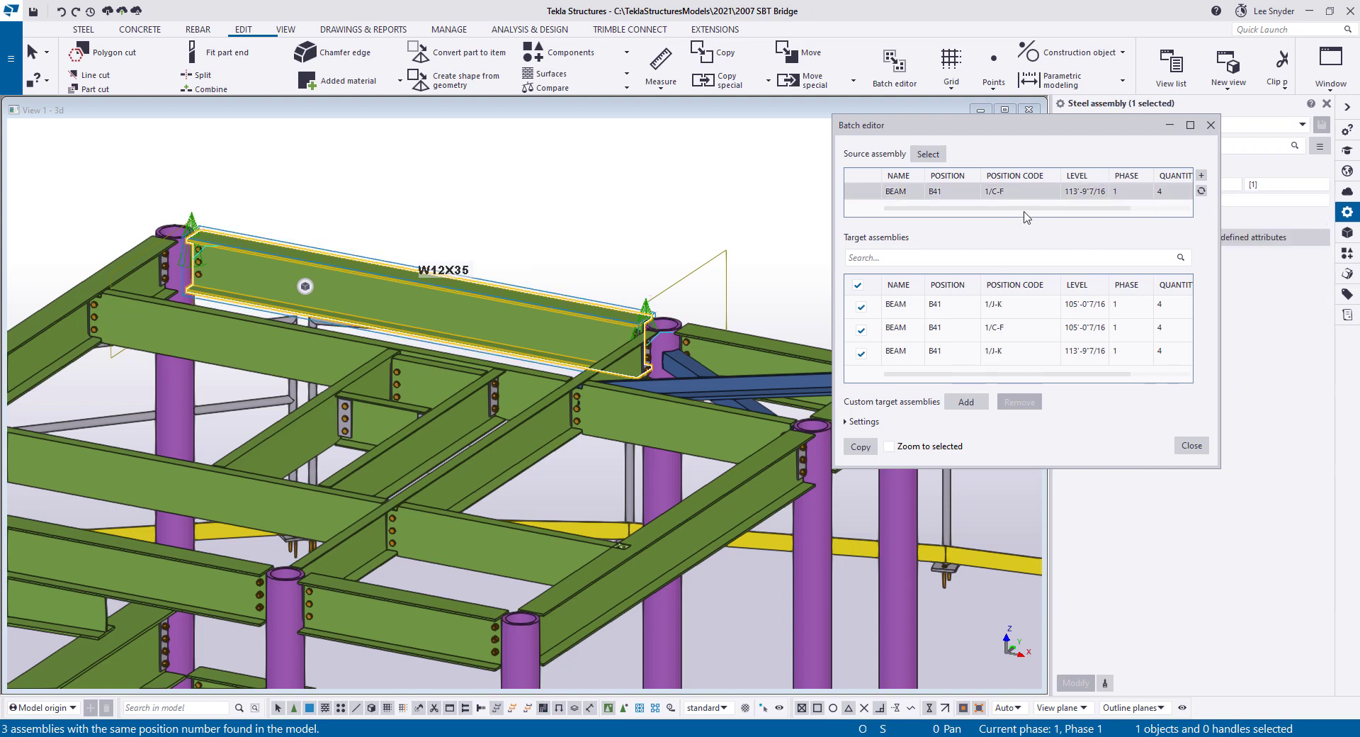
pyautogui.click(889, 447)
pyautogui.click(1002, 306)
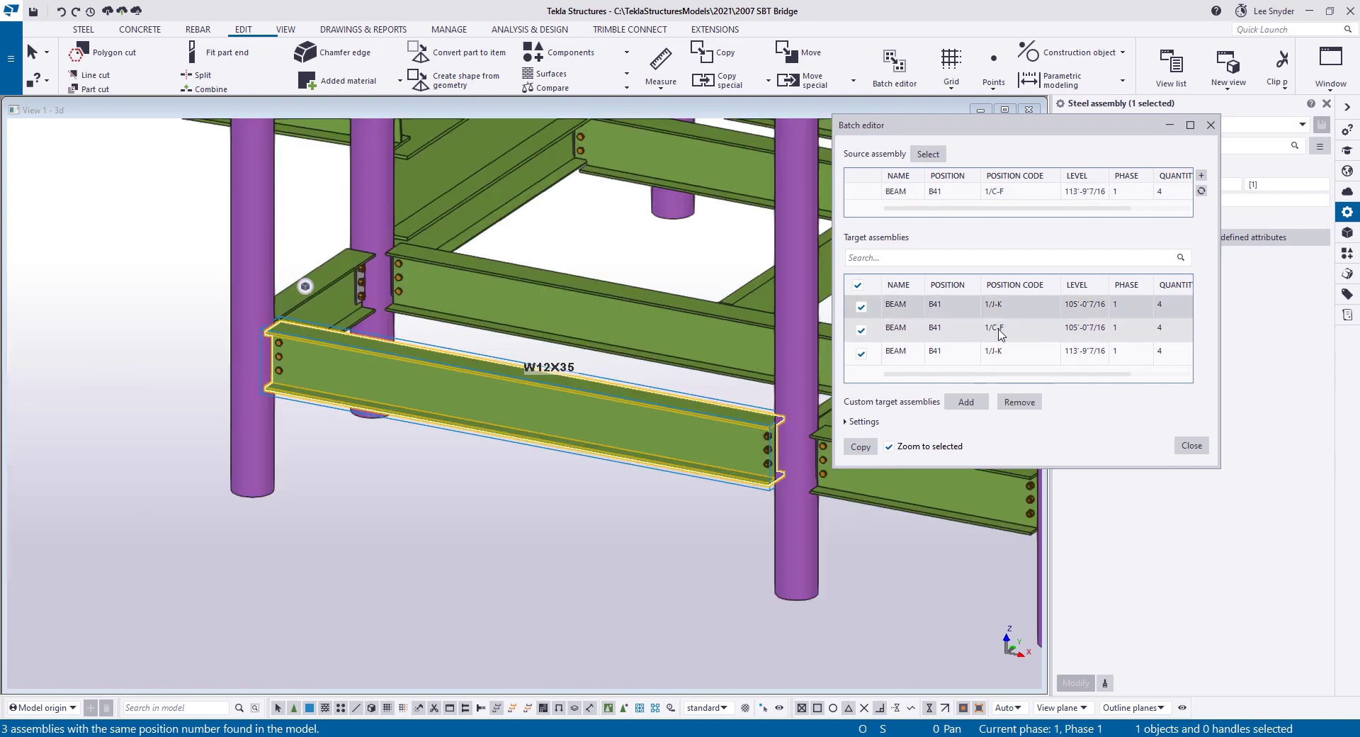
pyautogui.click(1001, 331)
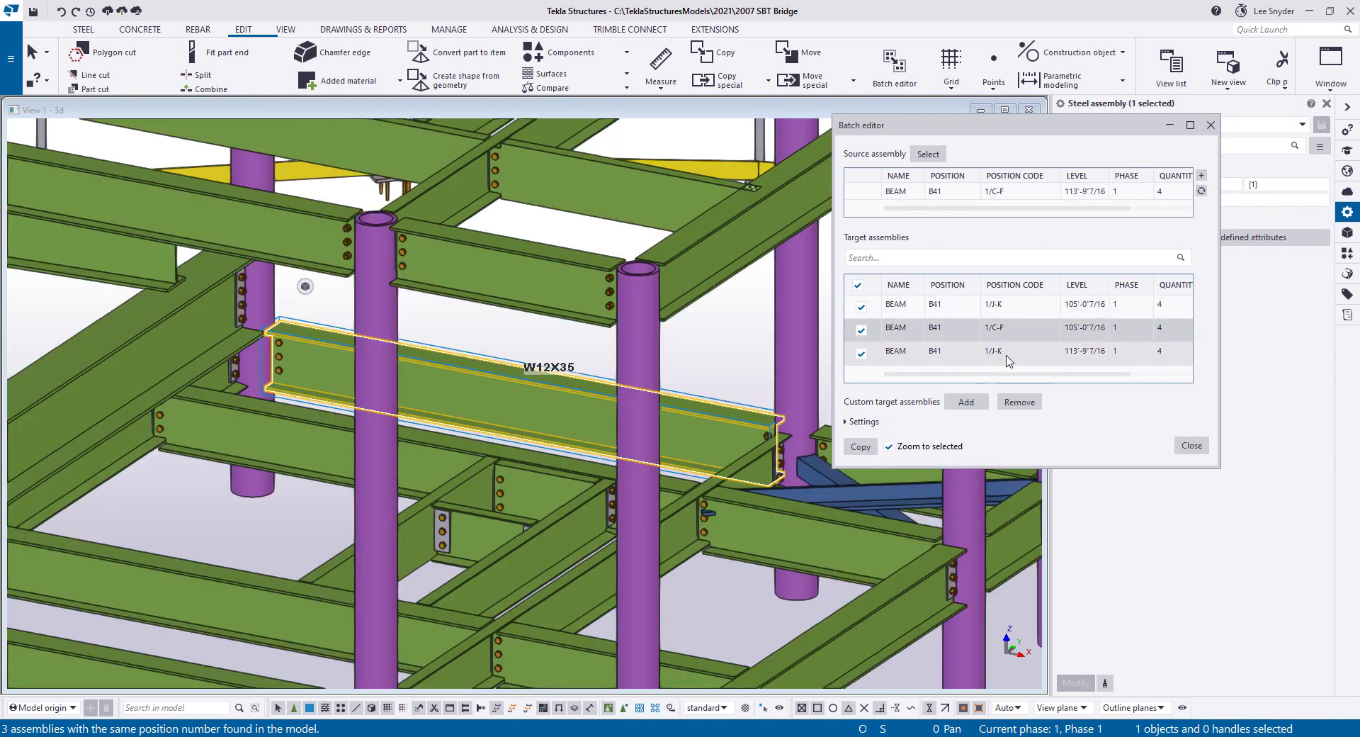
pyautogui.click(1007, 354)
pyautogui.click(1023, 193)
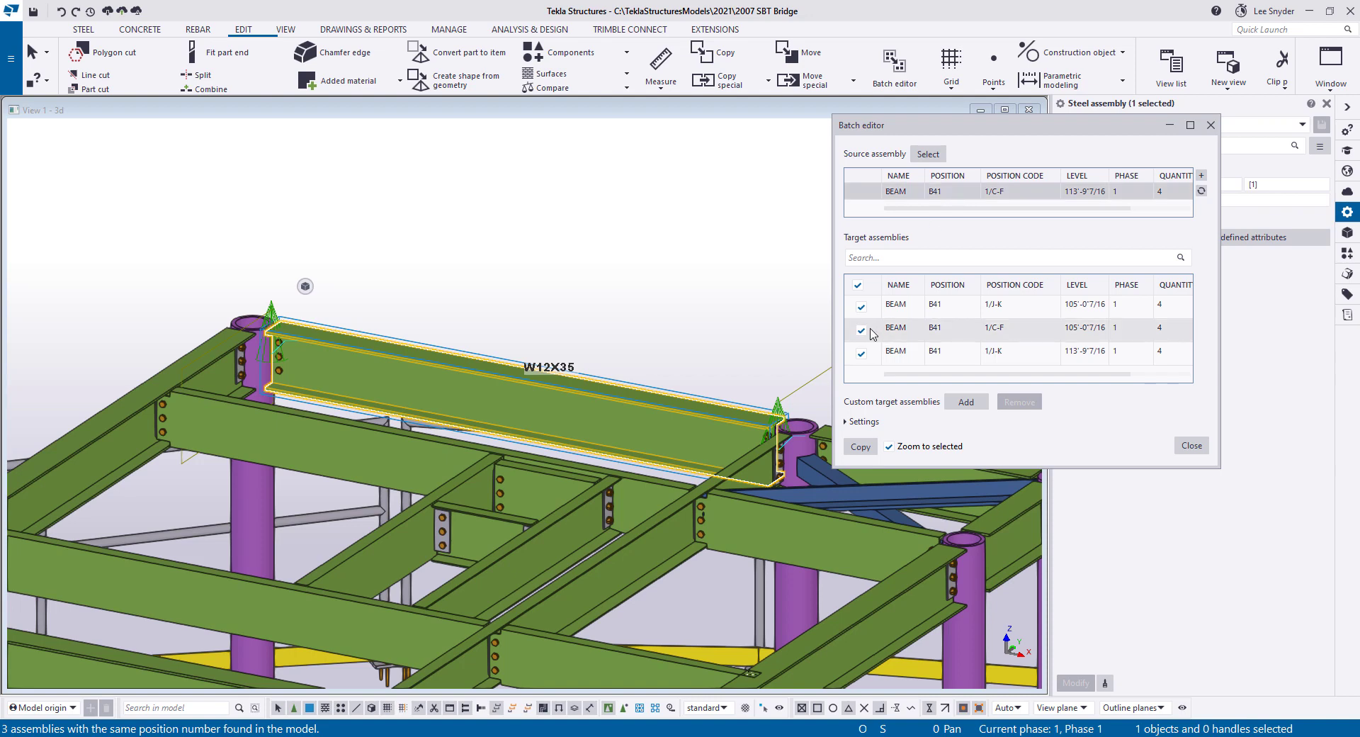
pyautogui.click(865, 448)
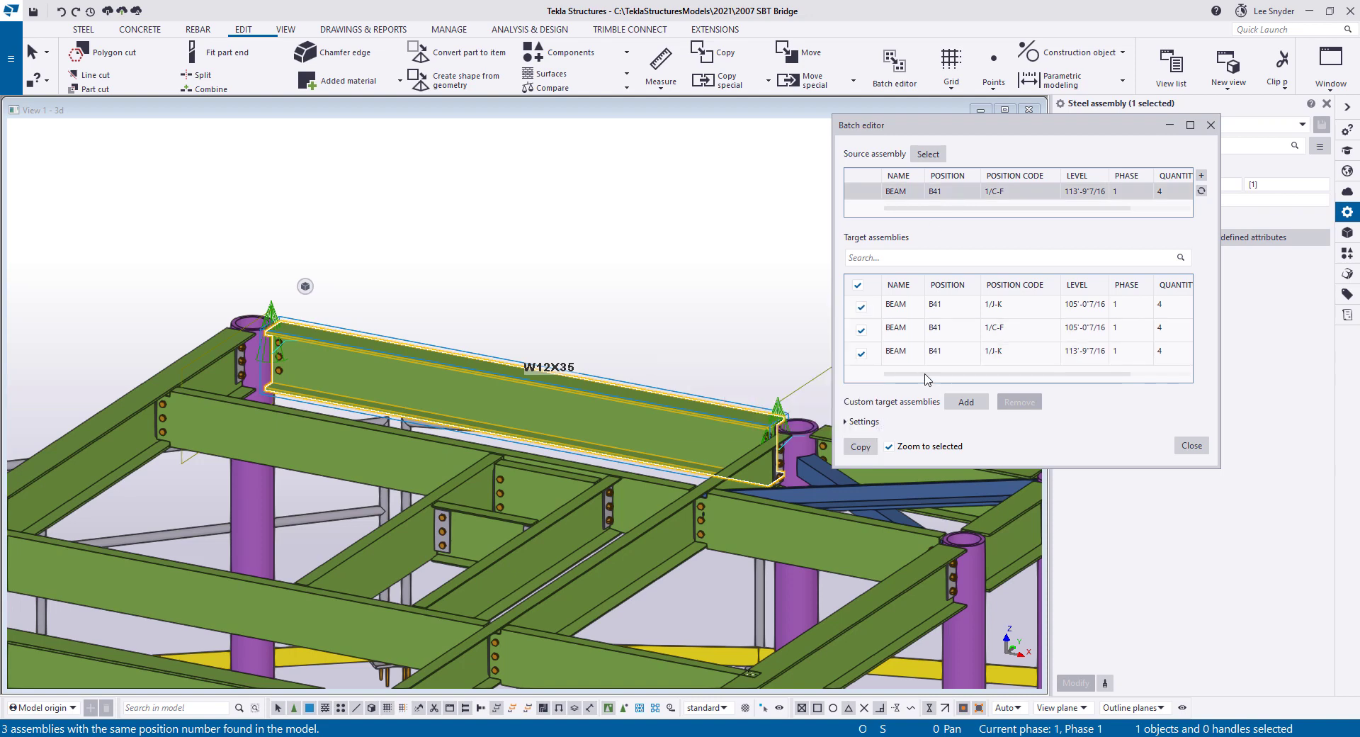
# Exclude the target beams from the copy one by one and include all of them again.
pyautogui.click(861, 307)
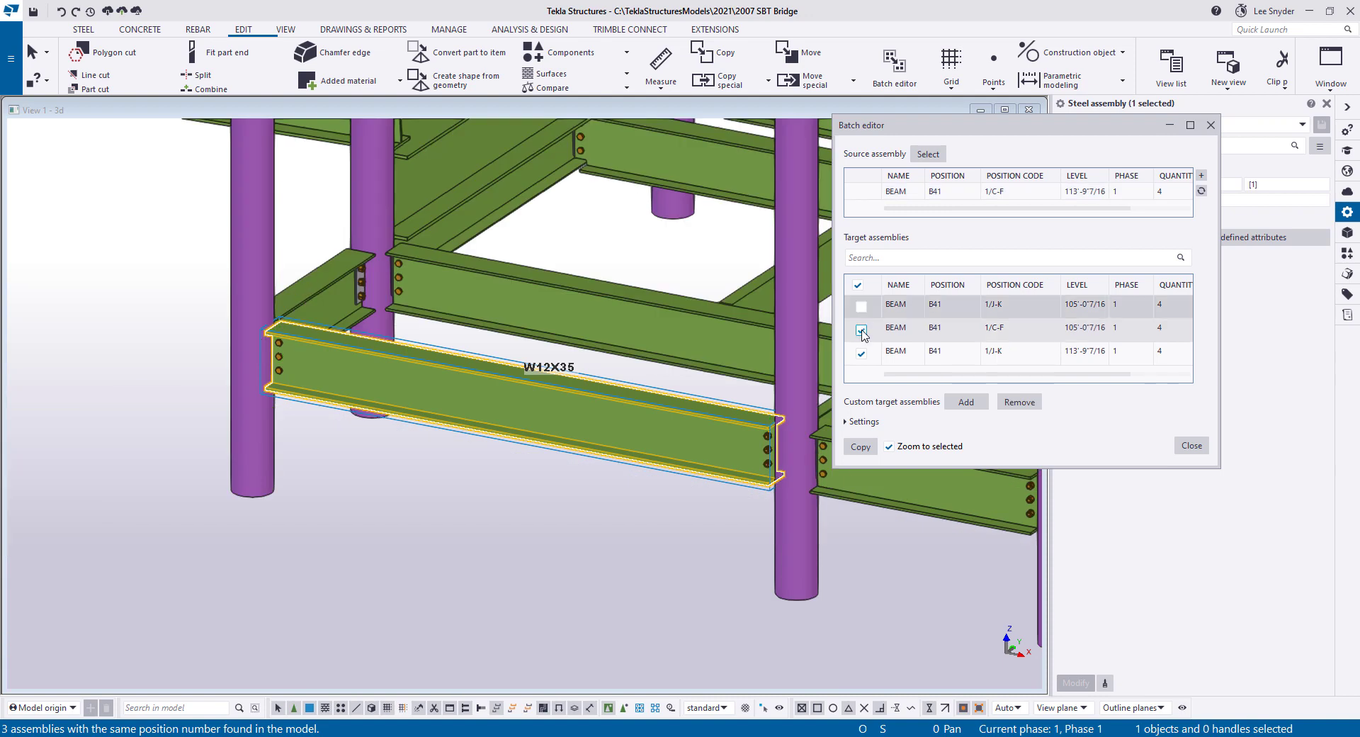
pyautogui.click(861, 329)
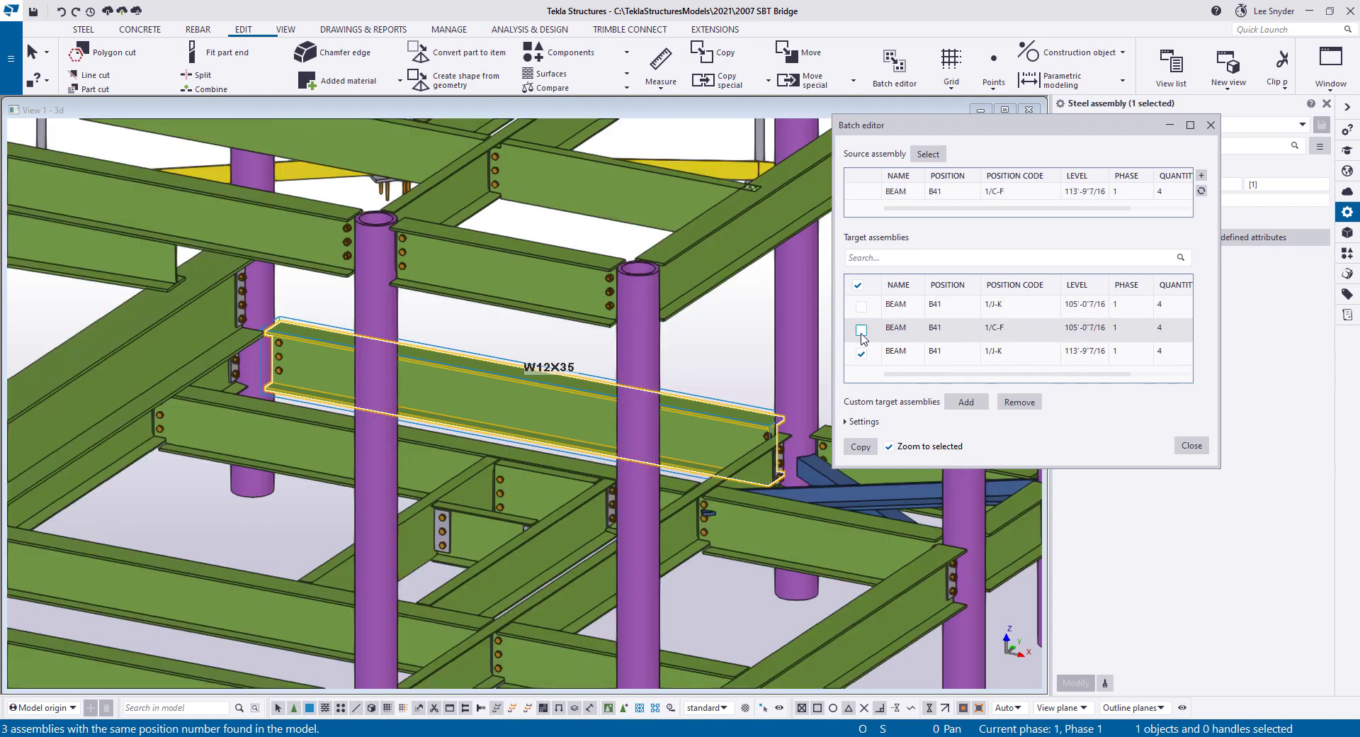
pyautogui.click(861, 352)
pyautogui.click(858, 286)
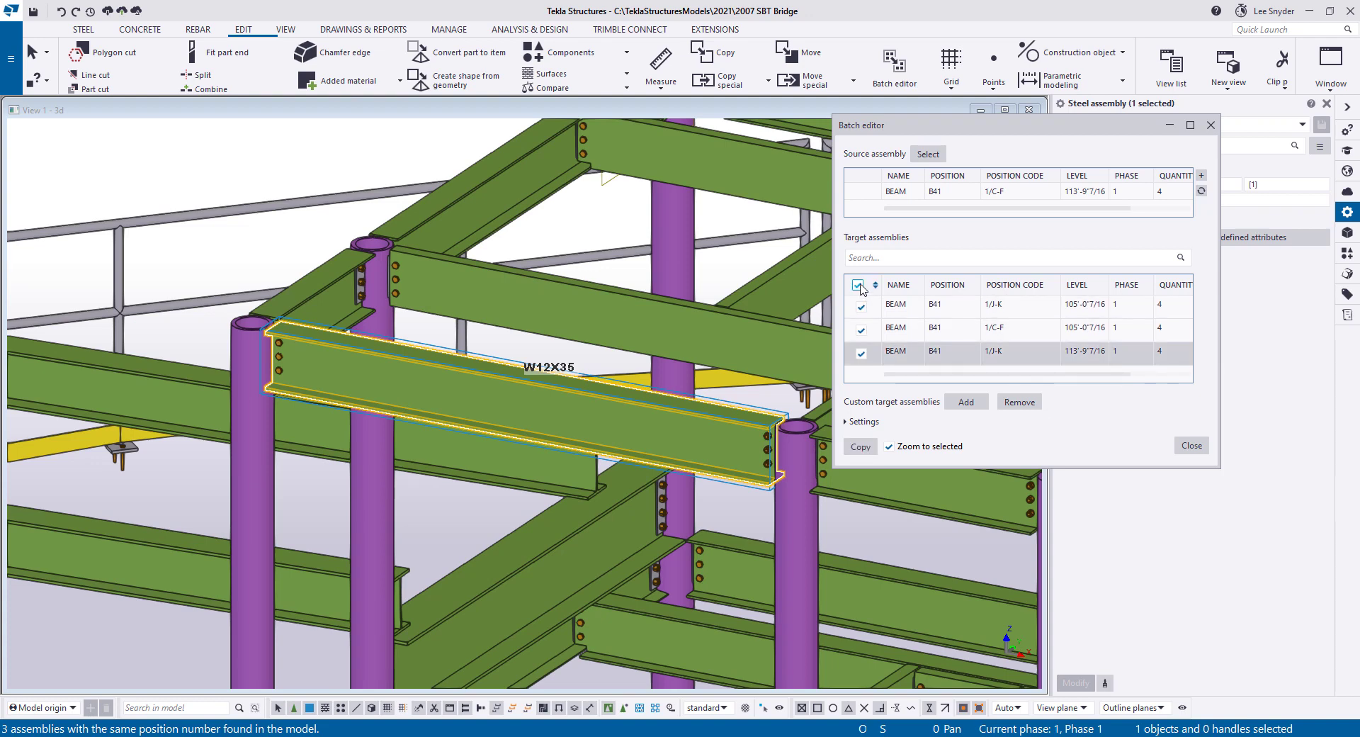
# Set the vertical bolt count to 2 in the shear plate connections at both ends of the source beam.
pyautogui.click(950, 196)
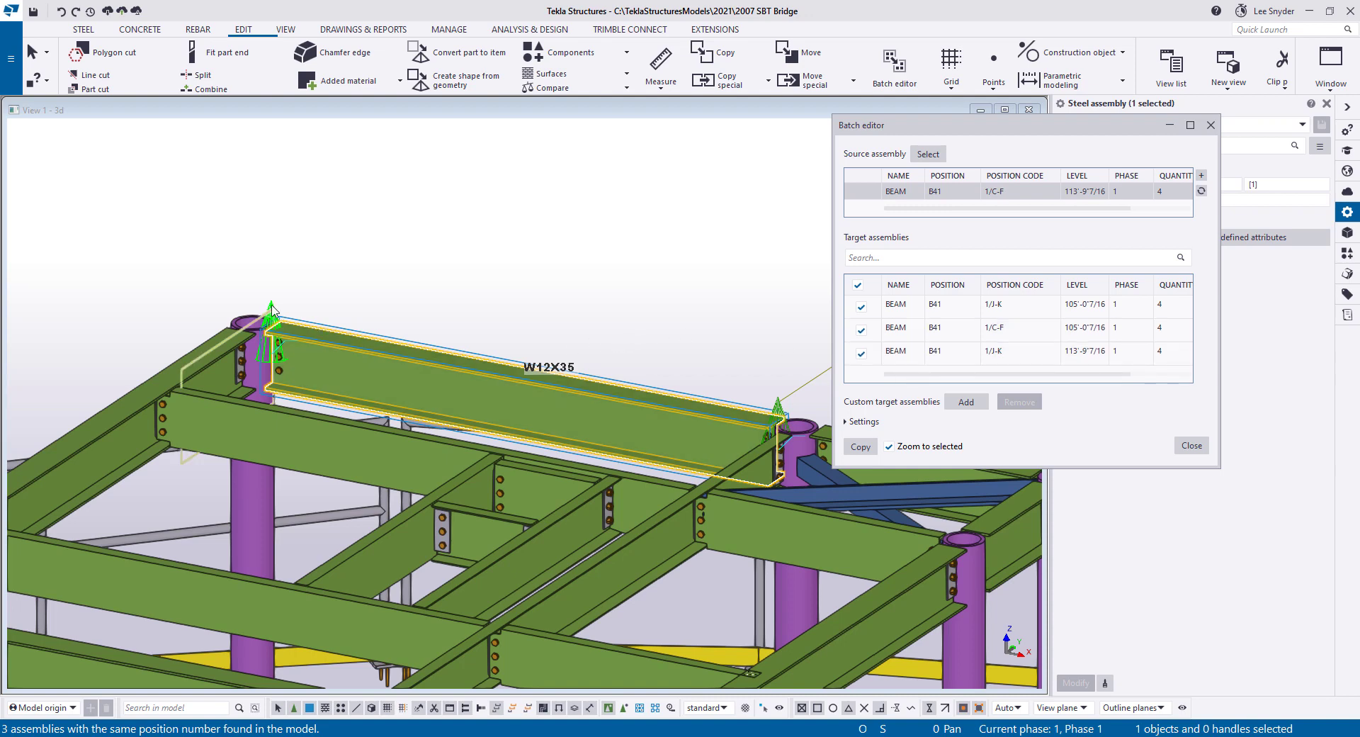
pyautogui.click(302, 333)
pyautogui.keyDown('ctrl'); pyautogui.click(780, 410); pyautogui.keyUp('ctrl')
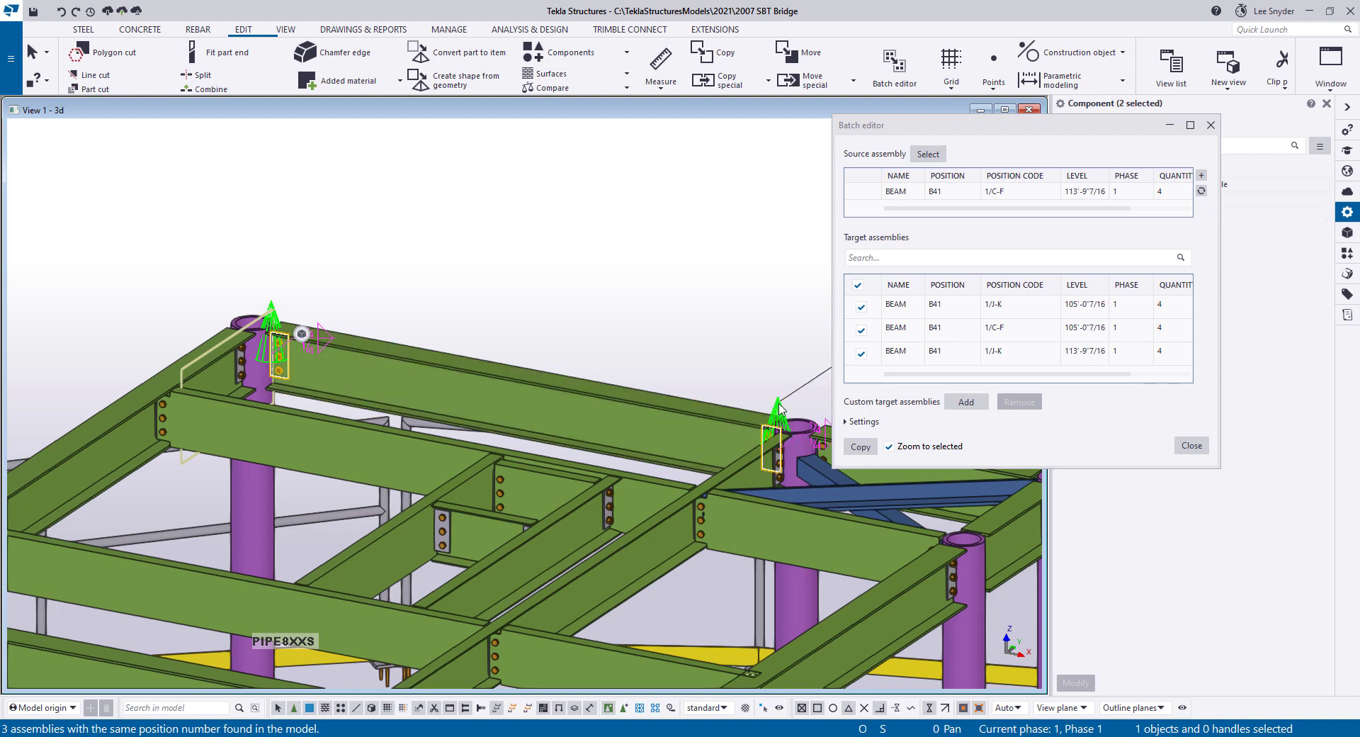
pyautogui.doubleClick(779, 410)
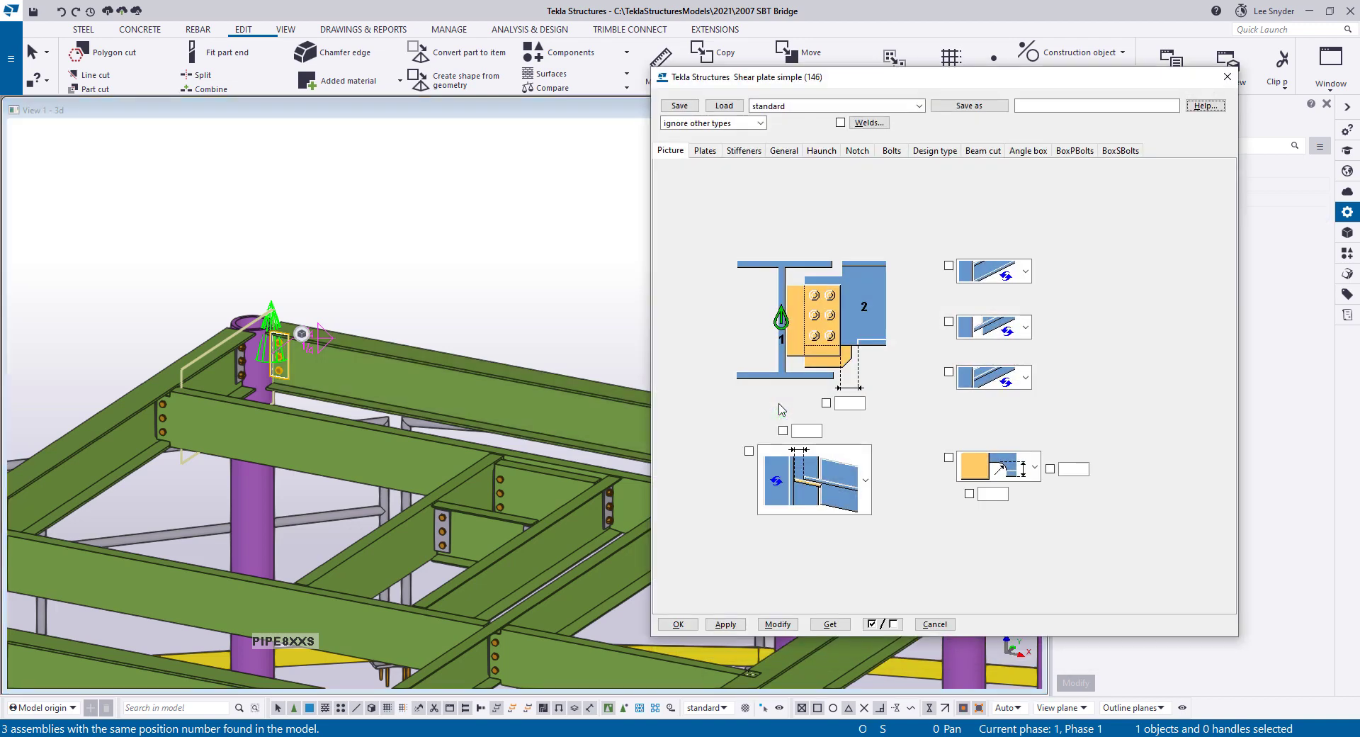
pyautogui.click(891, 150)
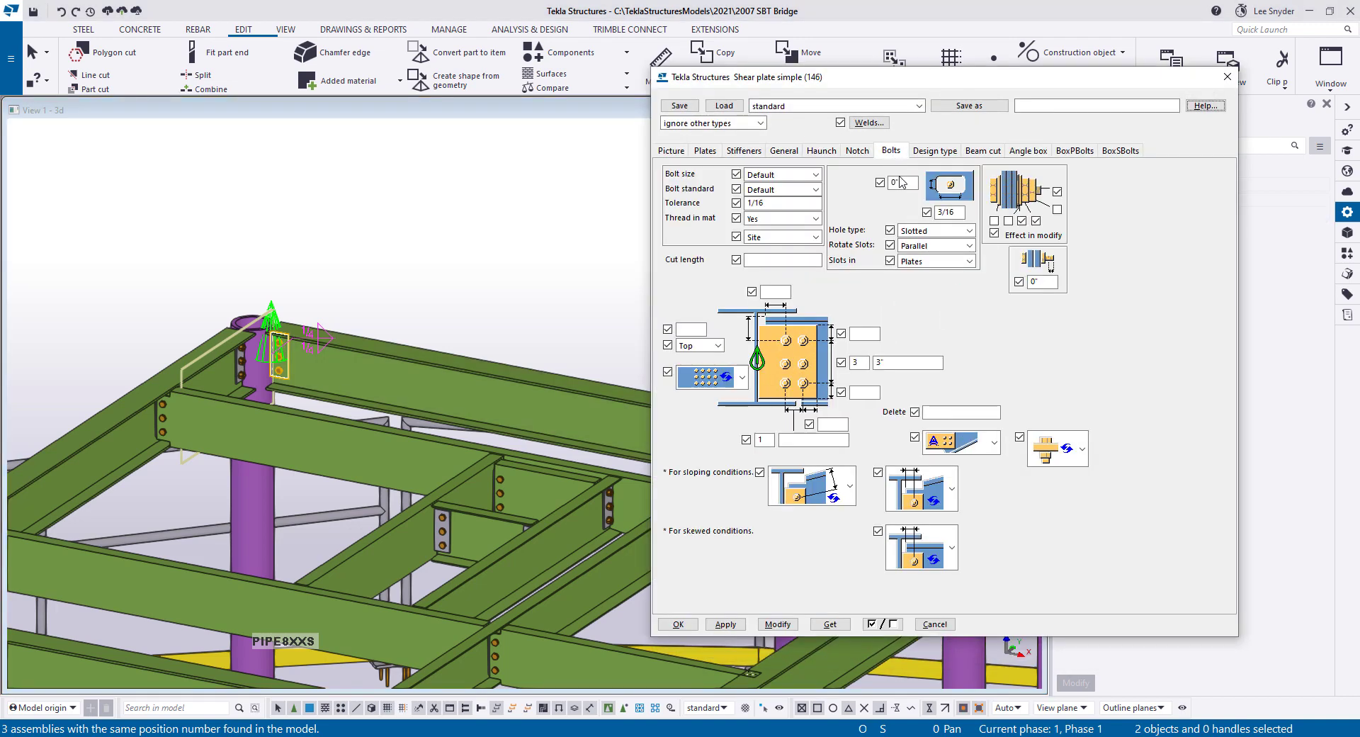
pyautogui.doubleClick(859, 362)
pyautogui.write('2')
pyautogui.click(780, 624)
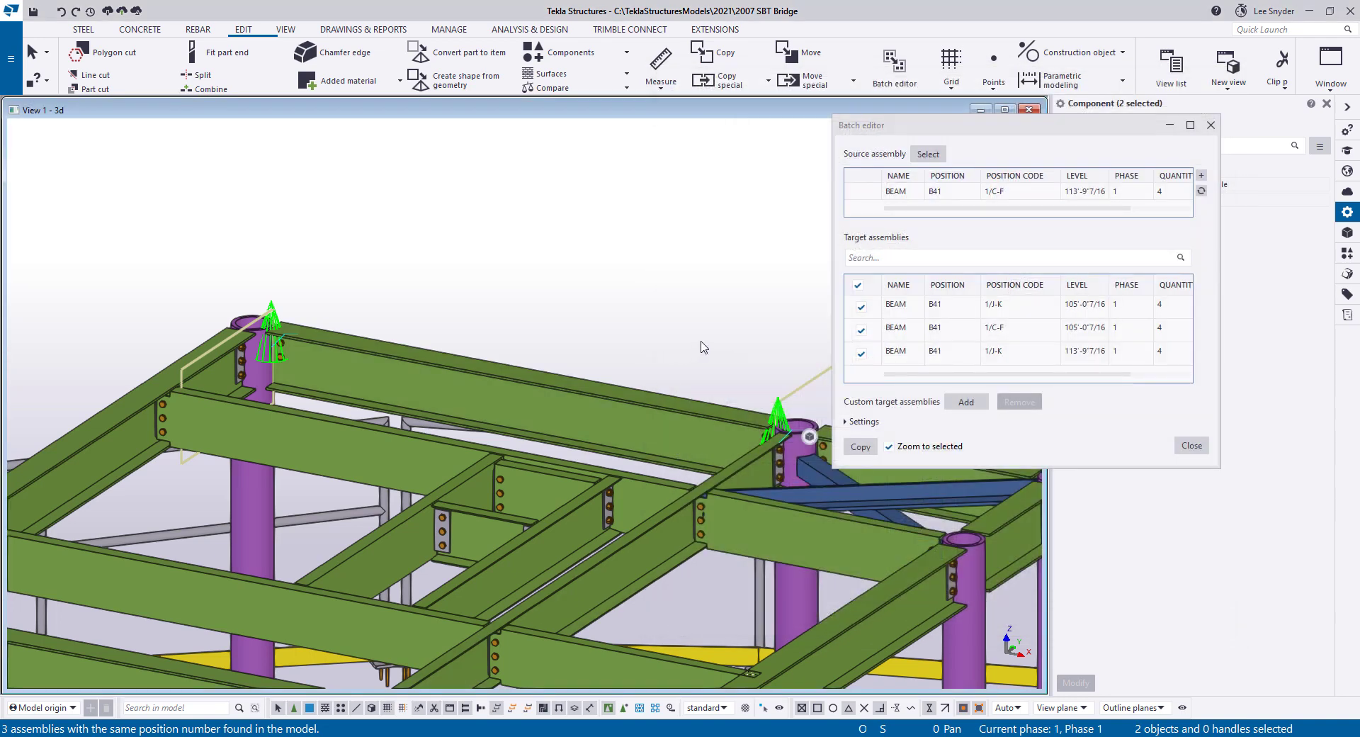
# Copy the source beam's connection changes to all target assemblies and inspect each updated beam.
pyautogui.click(861, 446)
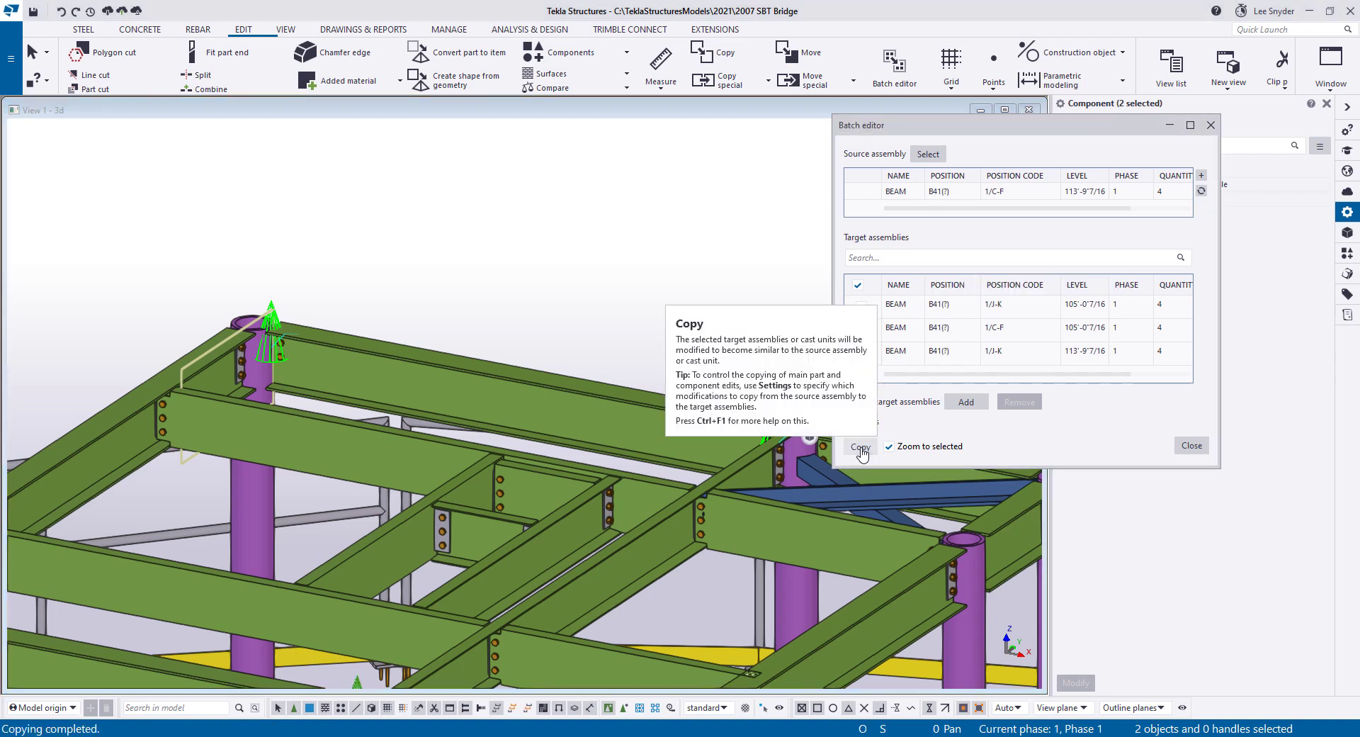
pyautogui.click(946, 306)
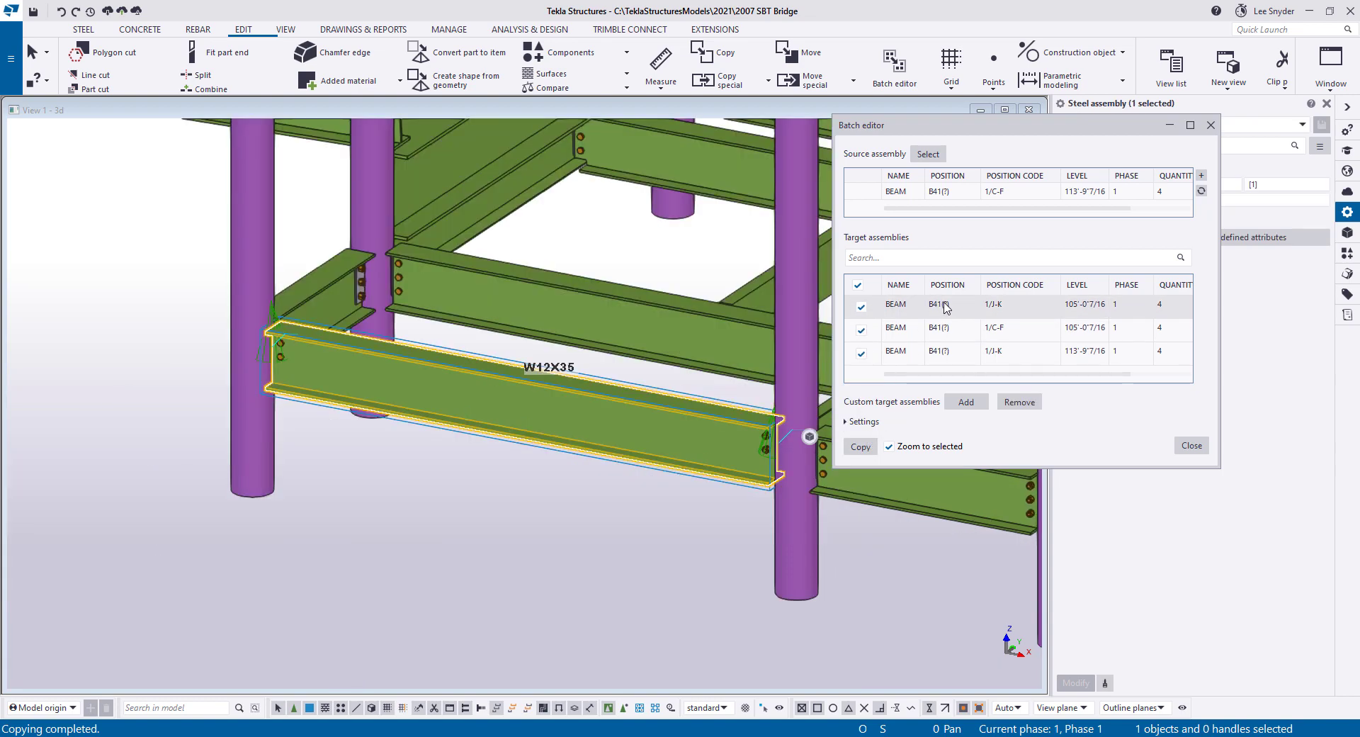
pyautogui.click(944, 332)
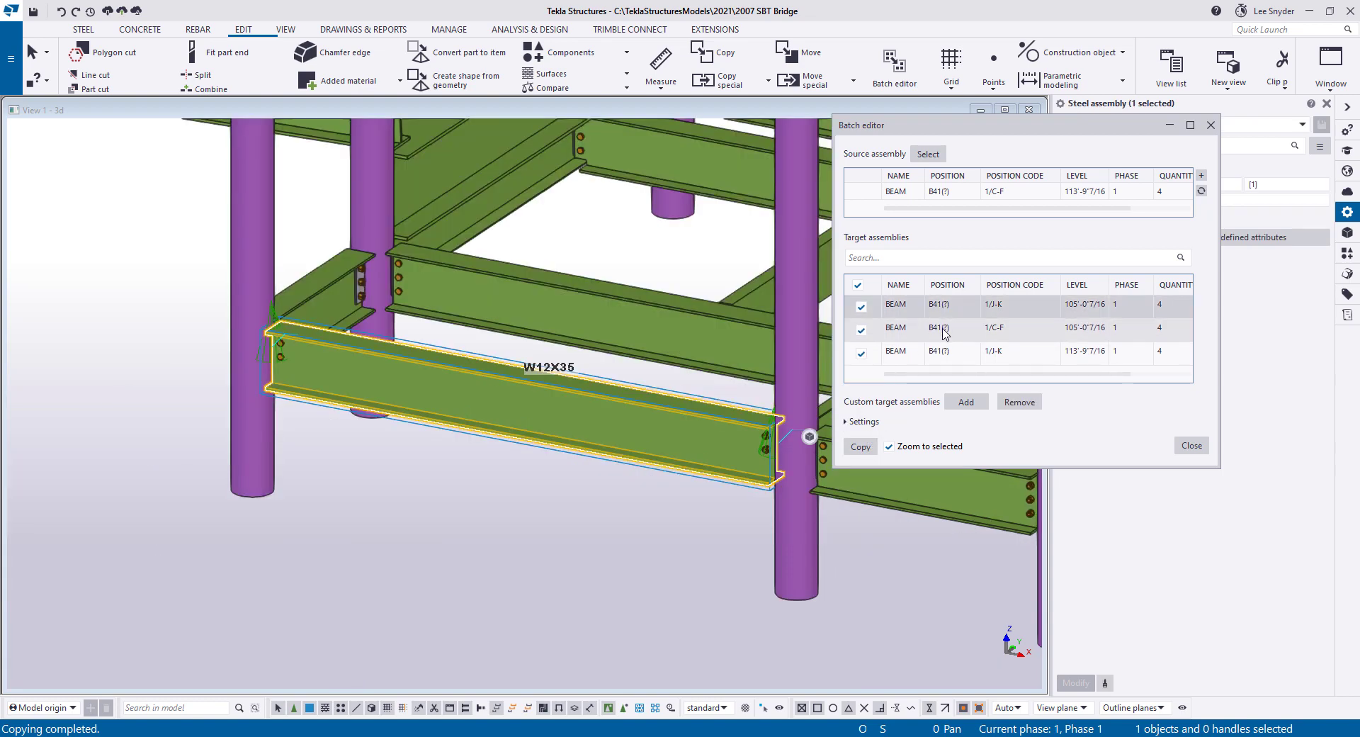
pyautogui.click(945, 353)
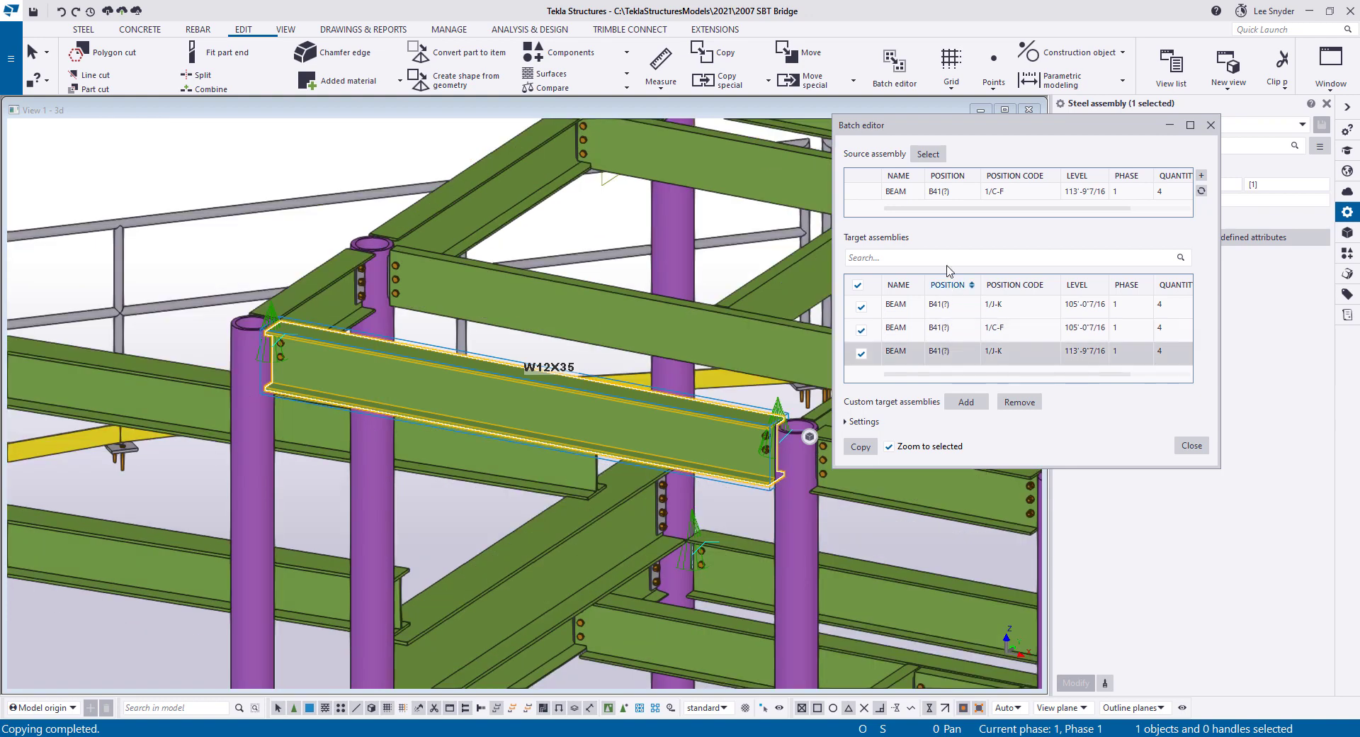
pyautogui.click(963, 195)
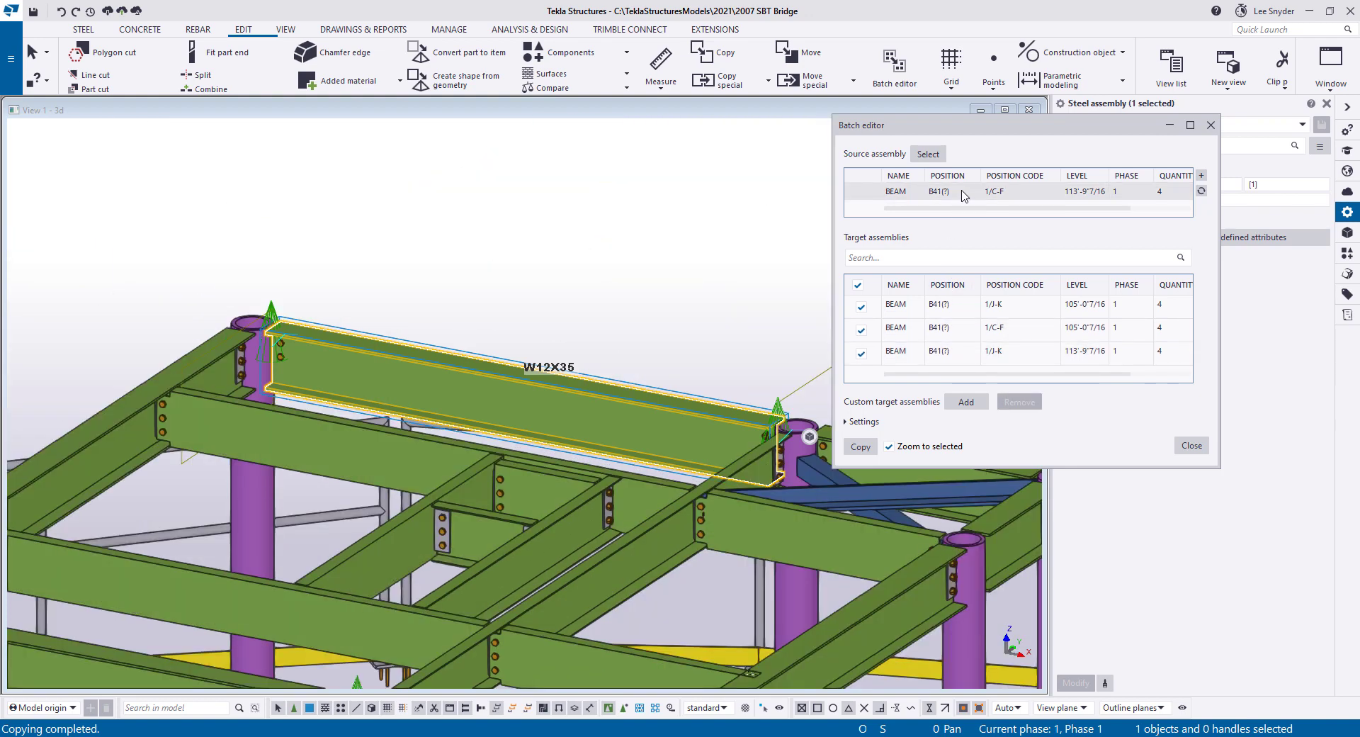
# Run numbering on the modified objects only.
pyautogui.click(336, 31)
pyautogui.click(311, 52)
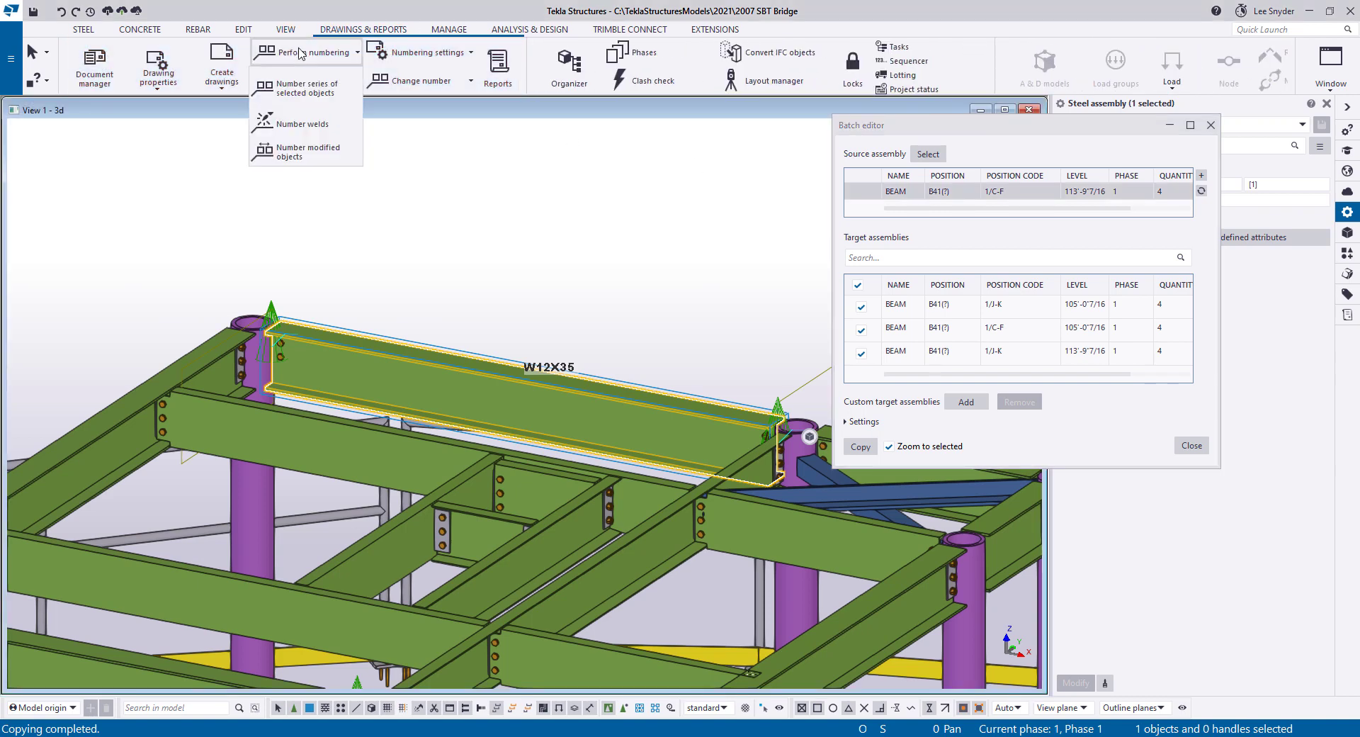
pyautogui.click(309, 153)
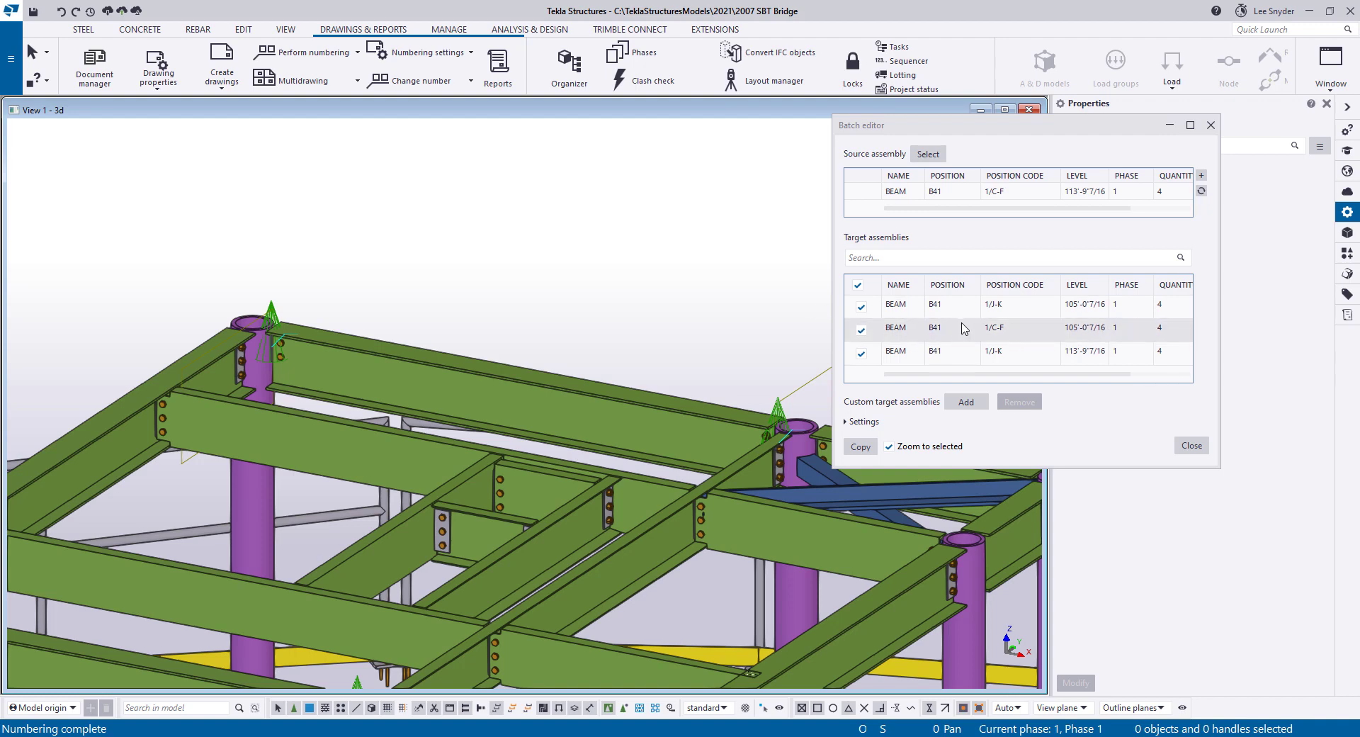
# Check the bolt settings of the shear plate connection on the first target beam and review the Batch editor's copy settings.
pyautogui.click(878, 309)
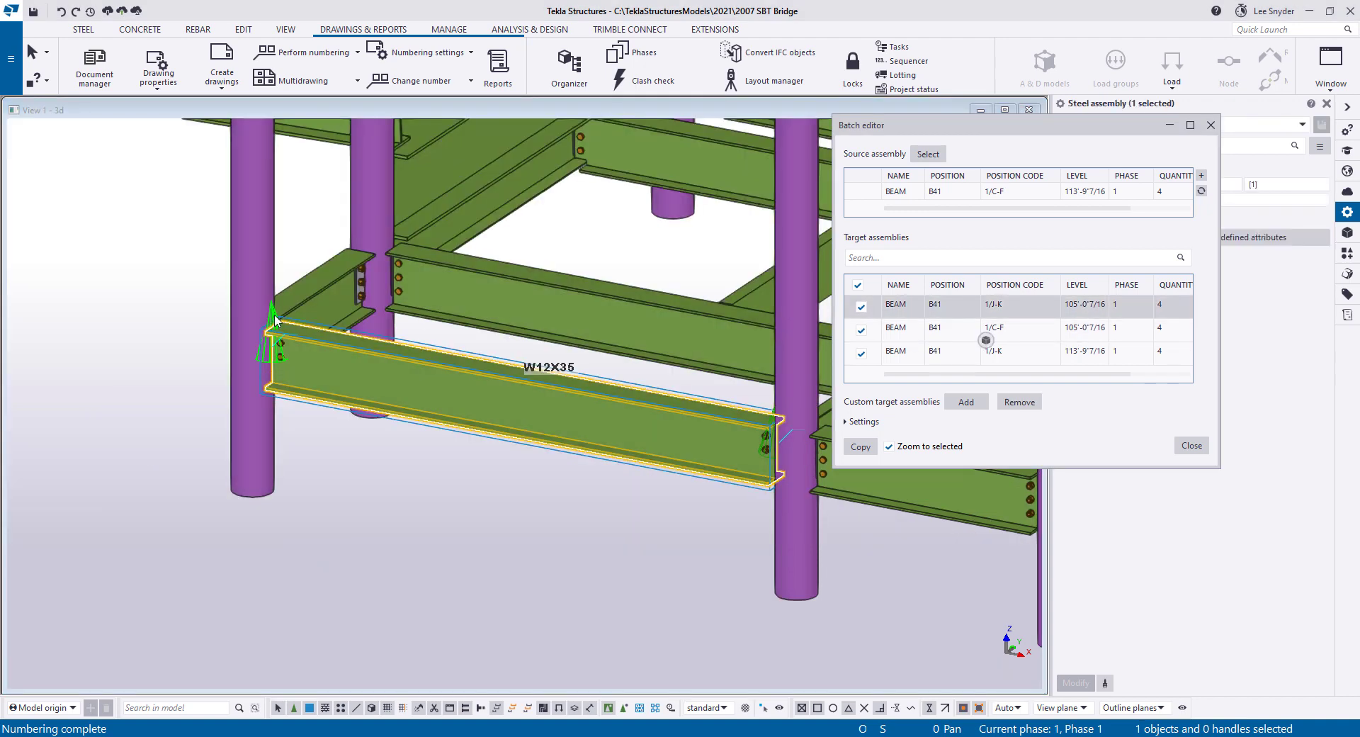
pyautogui.click(275, 319)
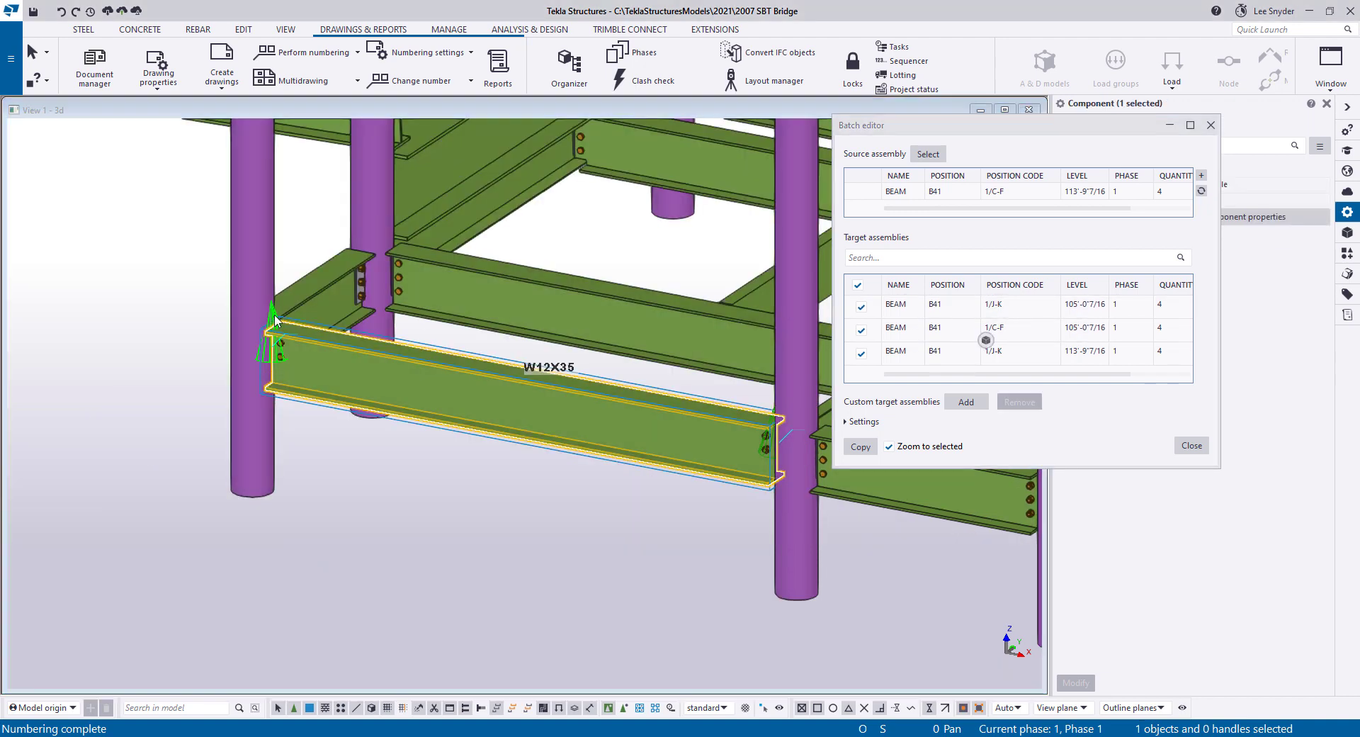
pyautogui.doubleClick(275, 319)
pyautogui.click(890, 150)
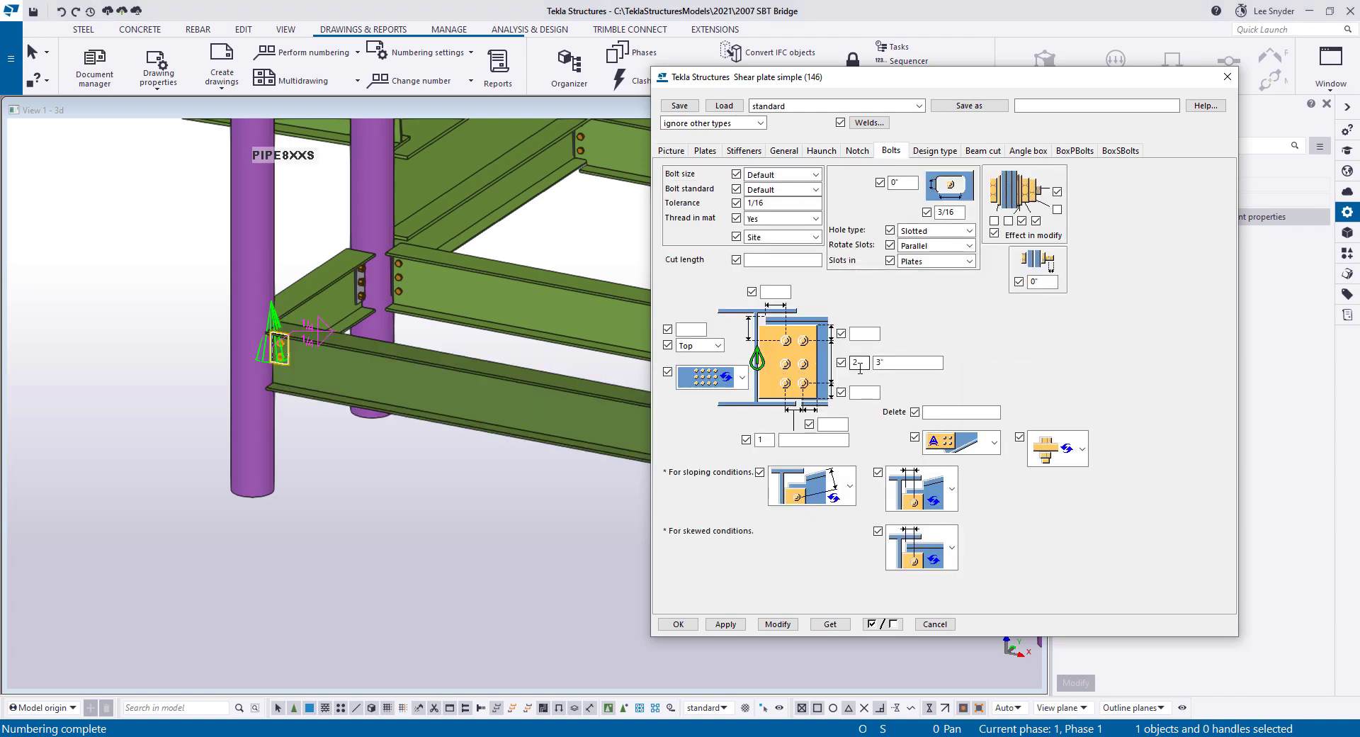
pyautogui.click(1227, 78)
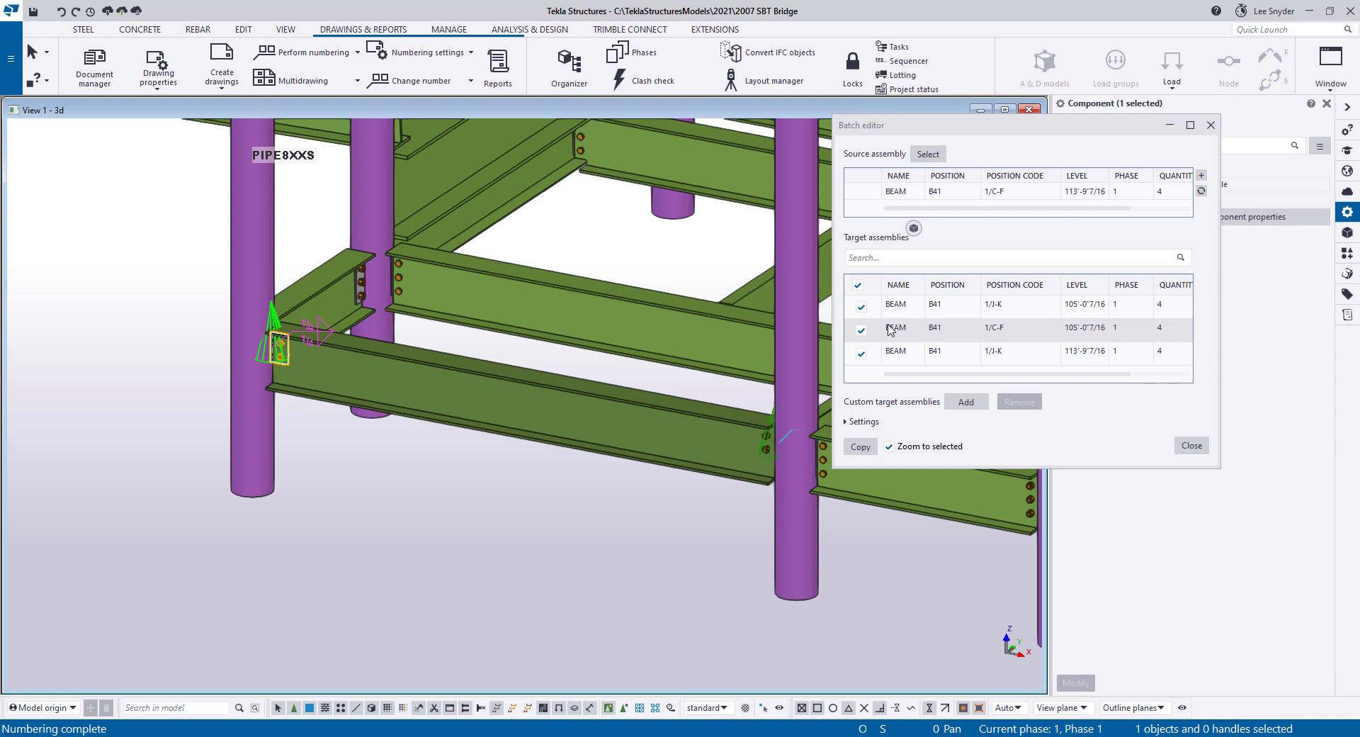
pyautogui.click(845, 422)
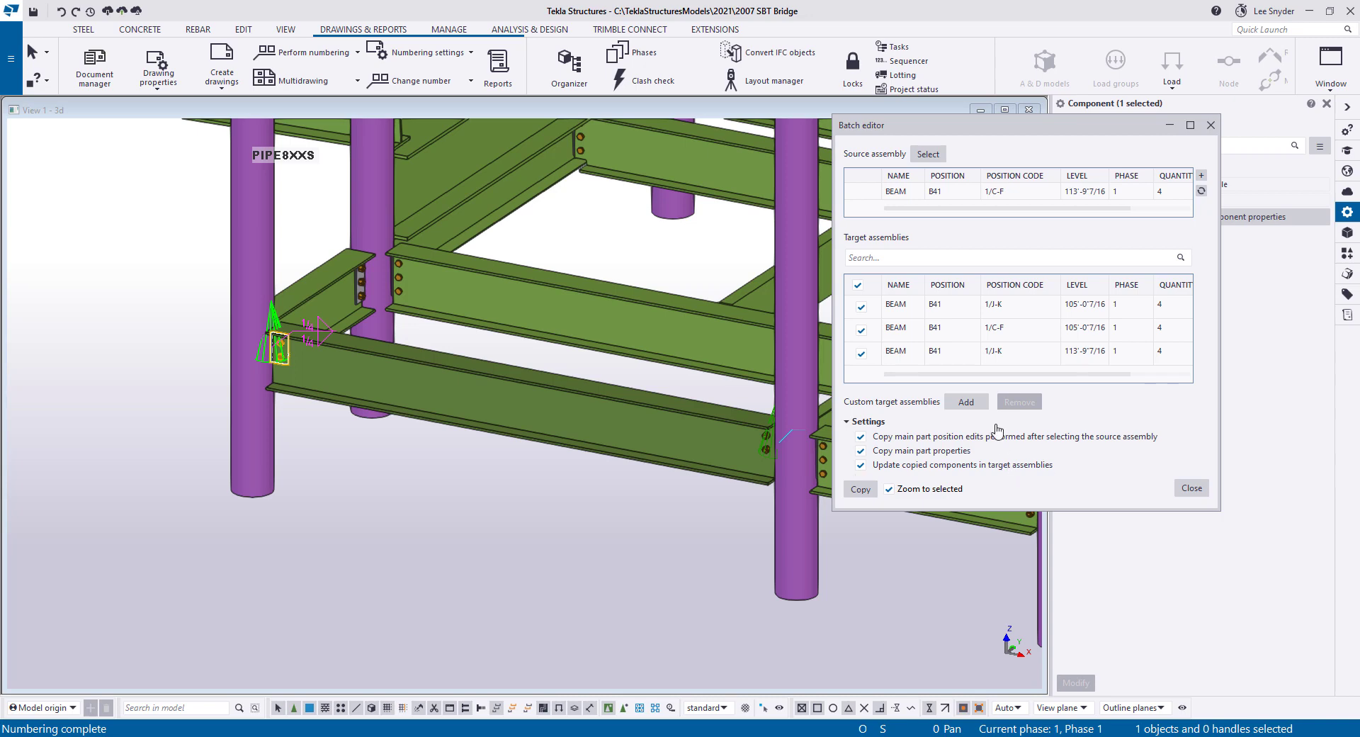
pyautogui.click(867, 422)
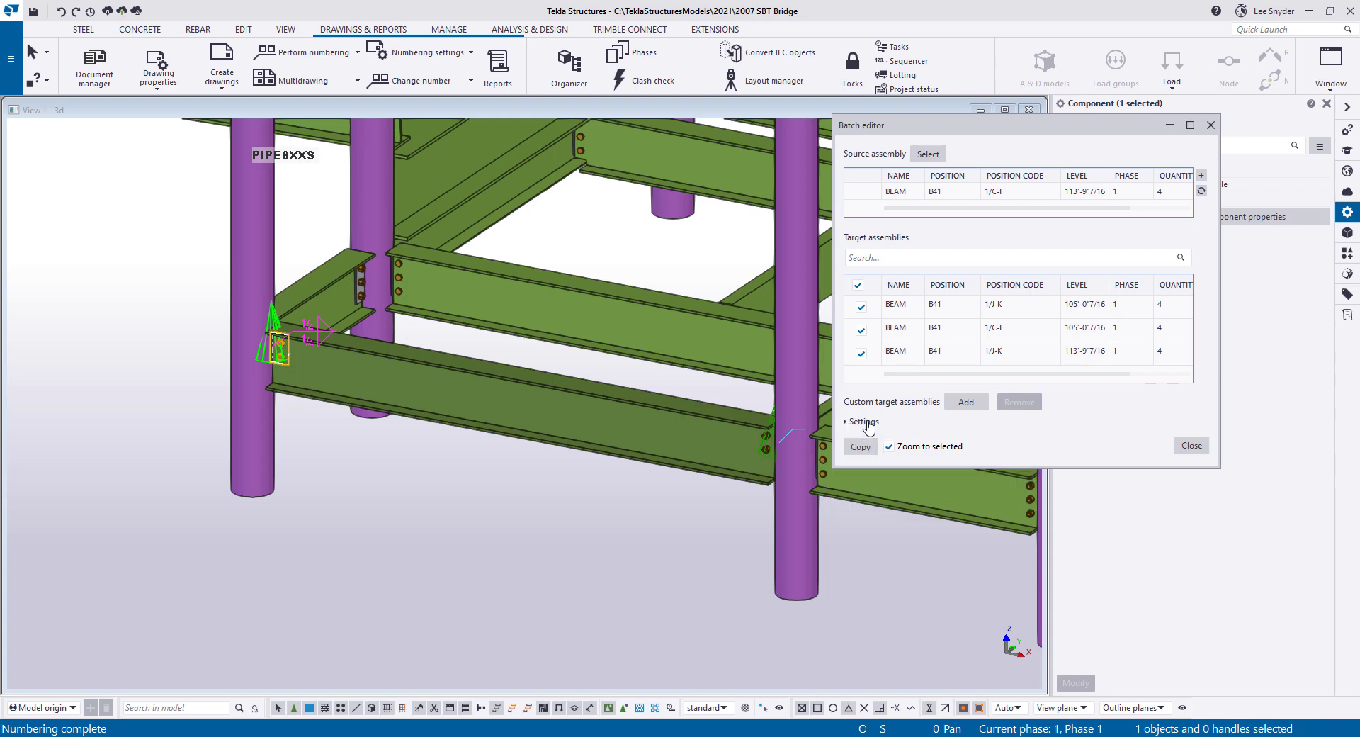
# Set the handrail section in front of the beam tower as the source assembly for batch editing.
pyautogui.scroll(-6, 507, 457)
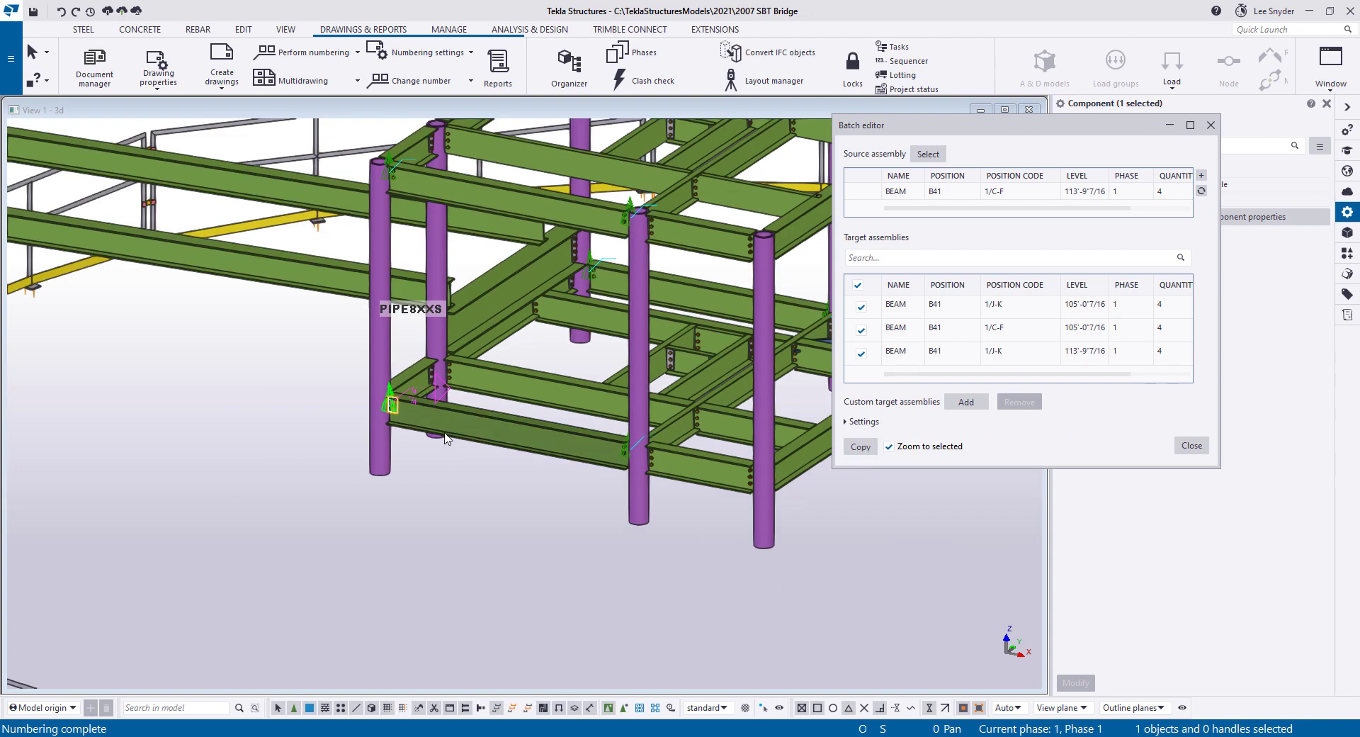
pyautogui.scroll(4, 732, 599)
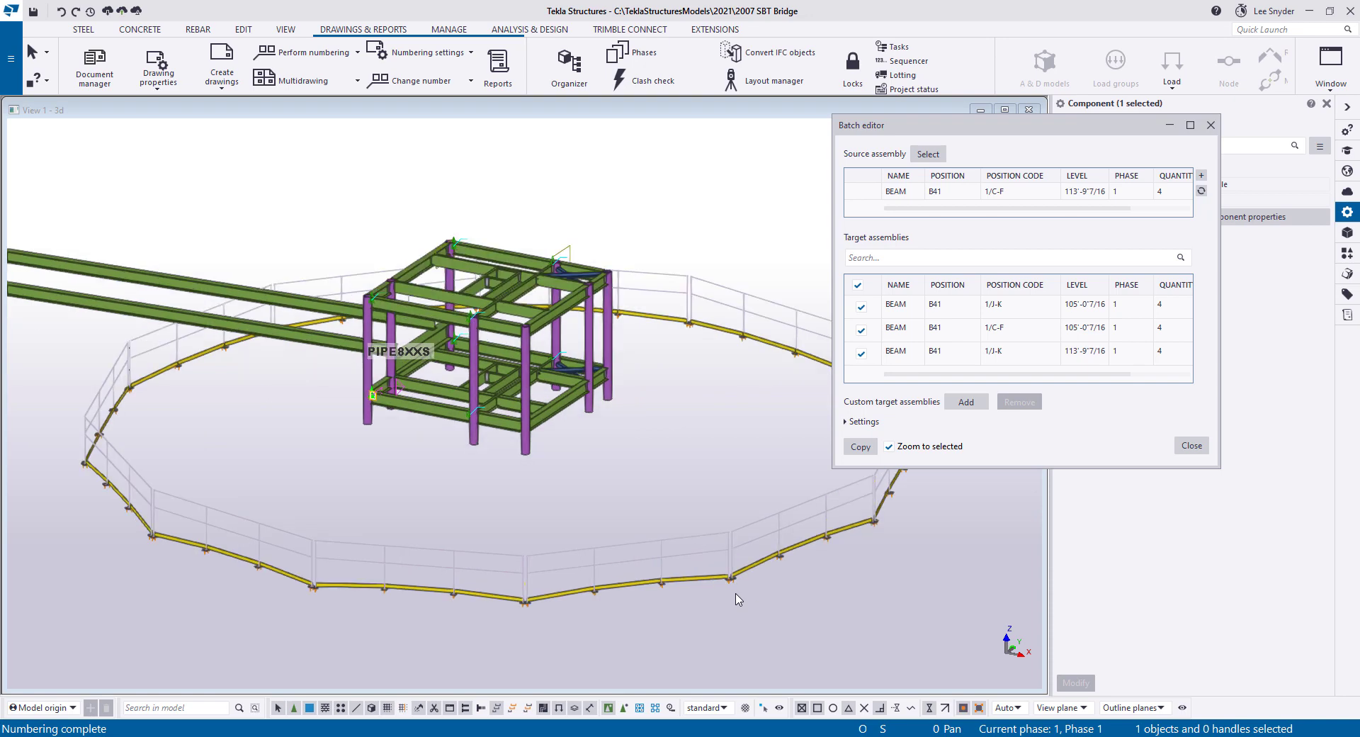
pyautogui.scroll(2, 731, 599)
pyautogui.scroll(2, 611, 593)
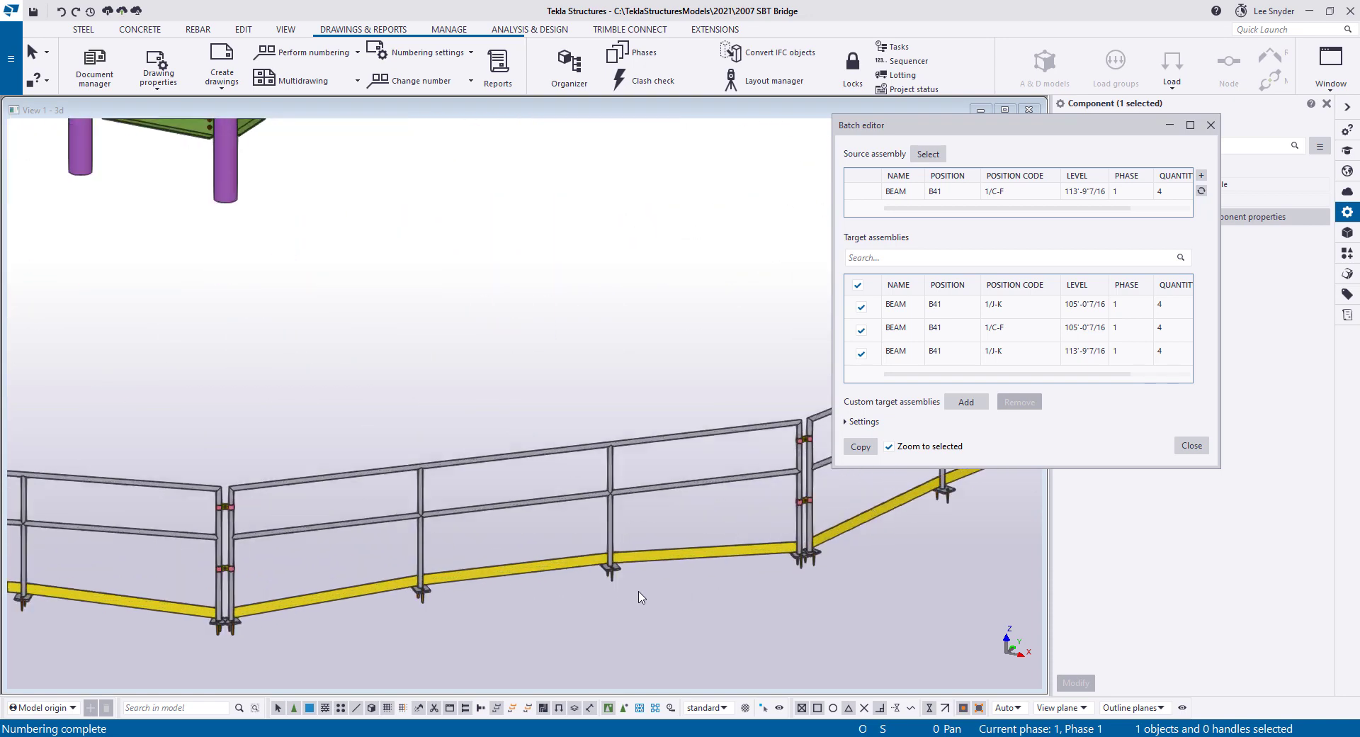
pyautogui.scroll(-2, 634, 570)
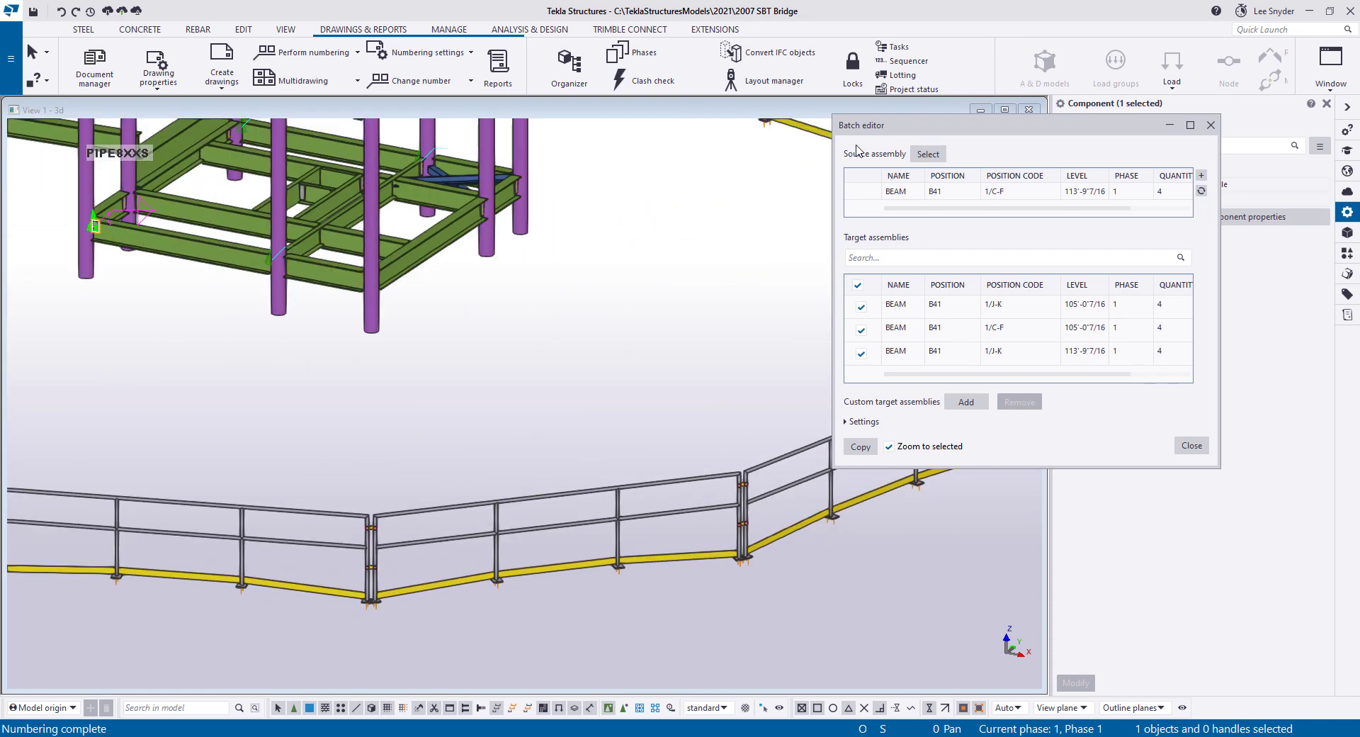
pyautogui.click(711, 480)
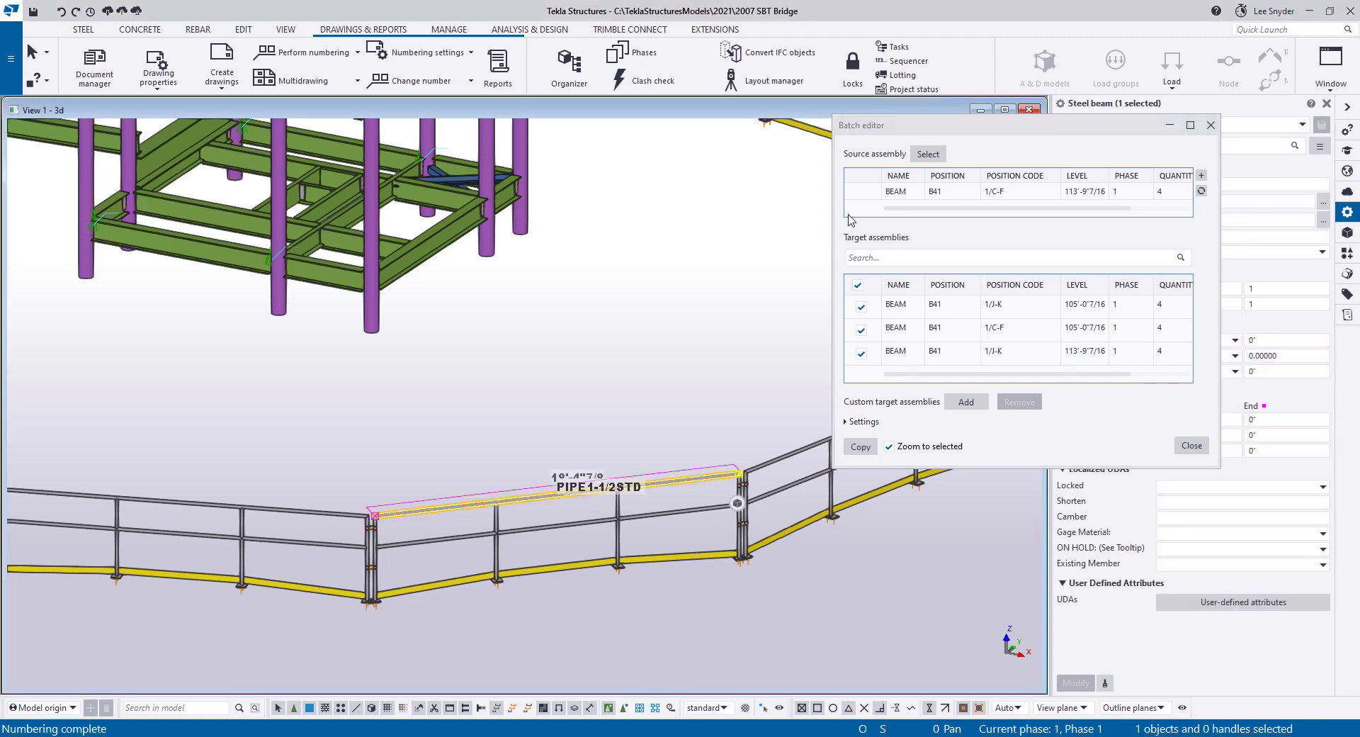
pyautogui.click(935, 155)
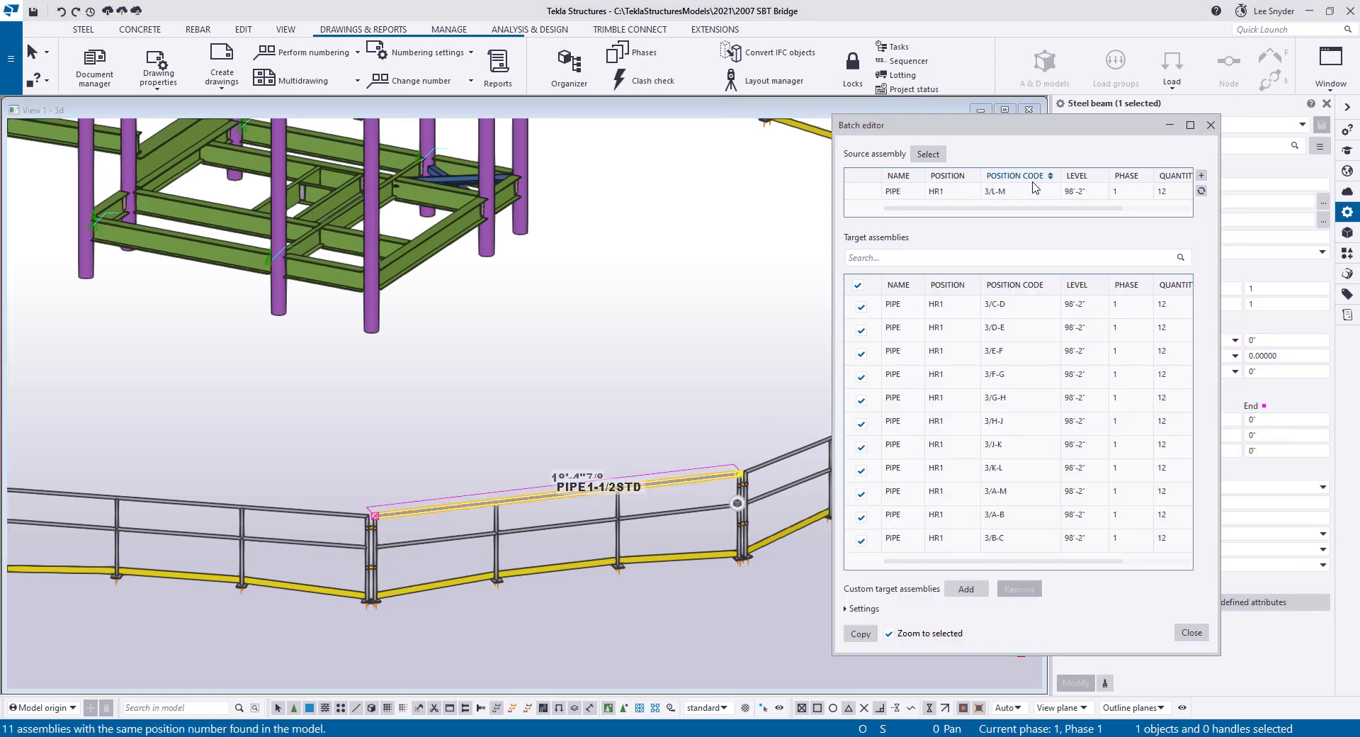
# Examine the source handrail's intermediate posts, base plates and anchor bolts.
pyautogui.scroll(-5, 574, 466)
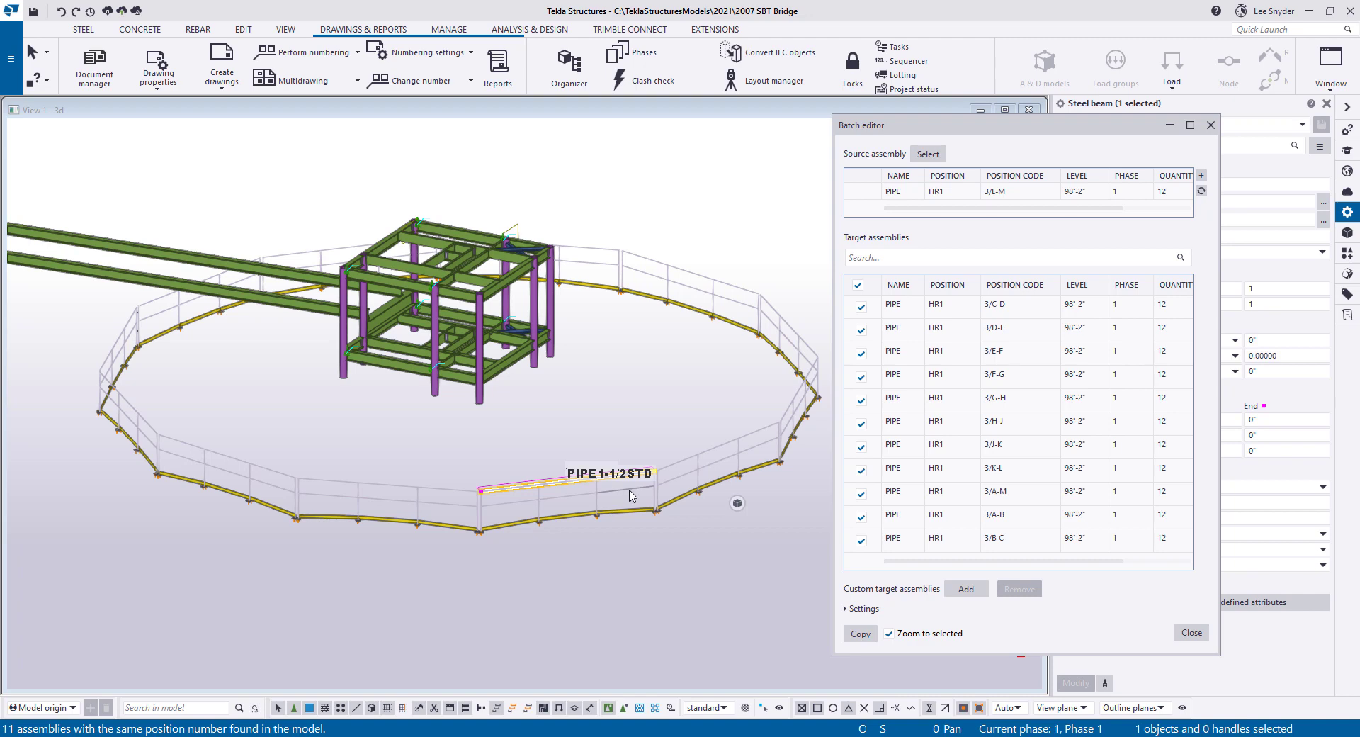
pyautogui.scroll(10, 586, 537)
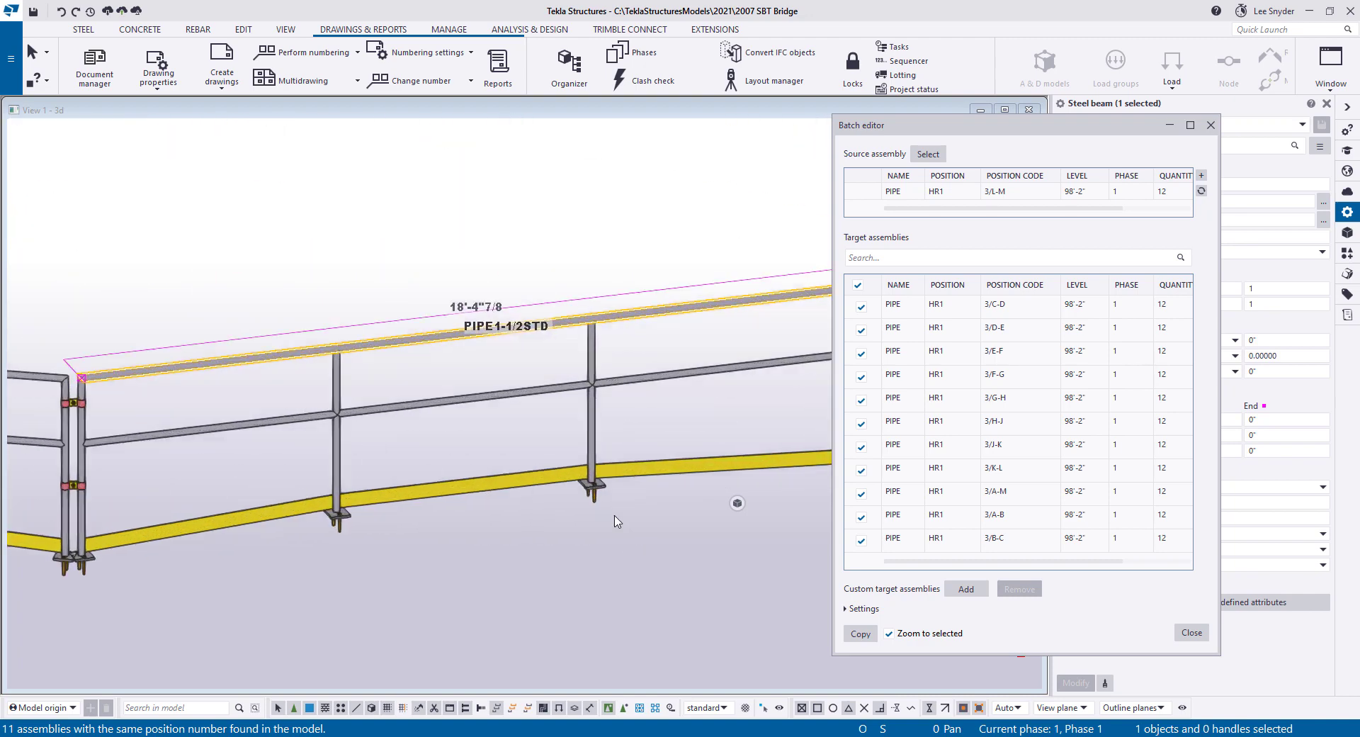
pyautogui.scroll(5, 611, 484)
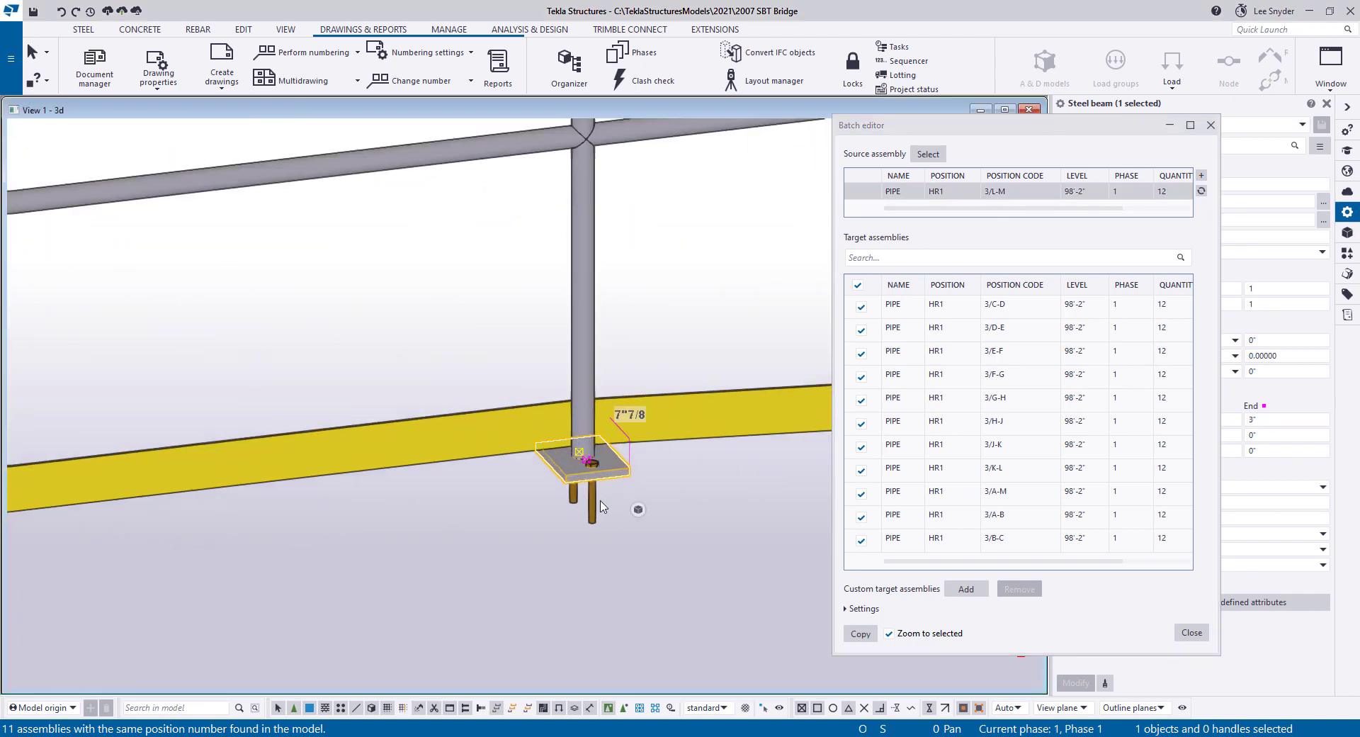
pyautogui.click(581, 343)
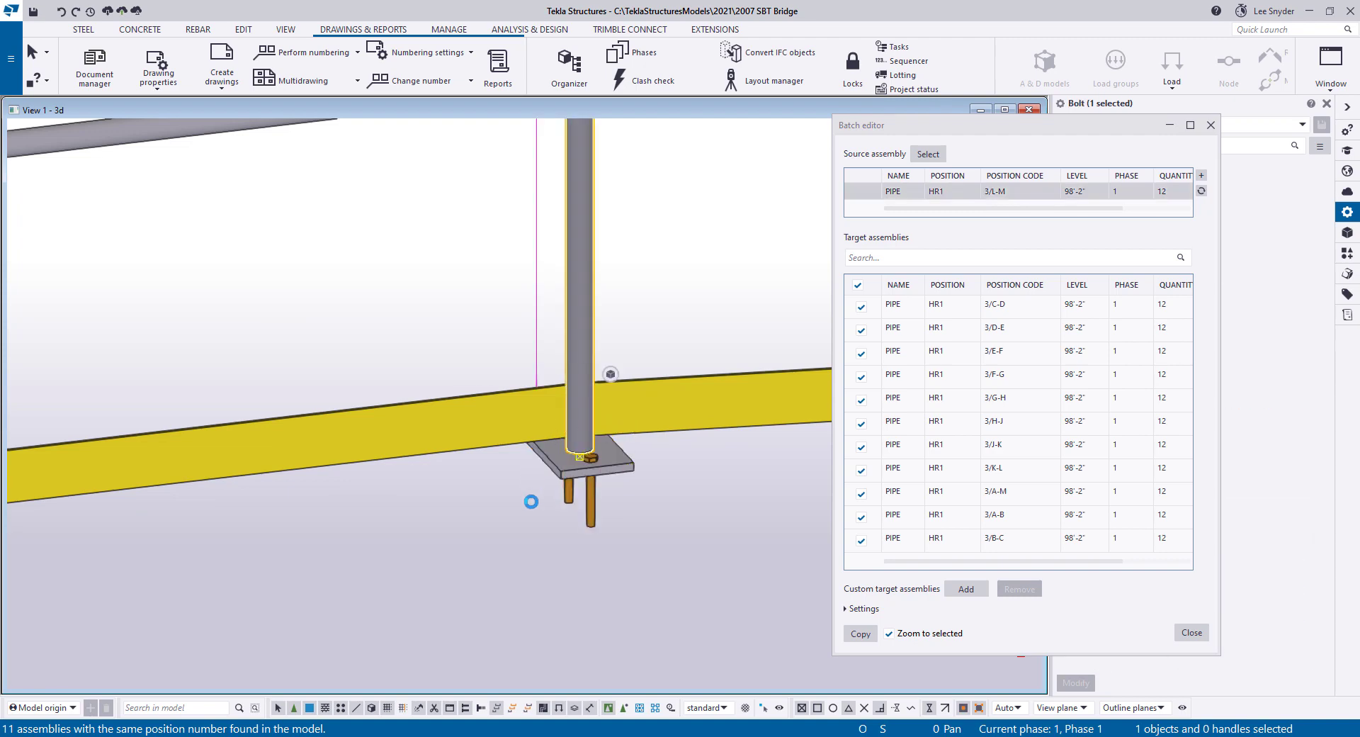
pyautogui.scroll(-5, 528, 510)
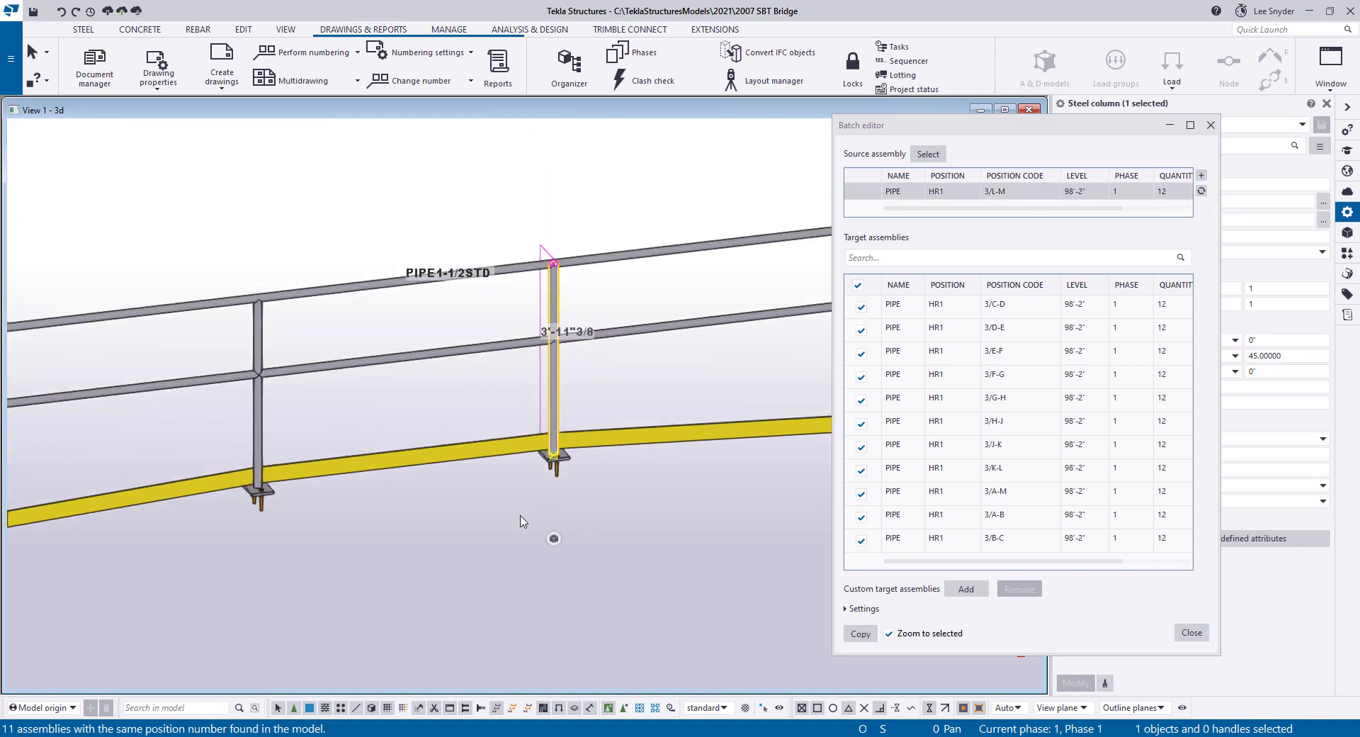
pyautogui.scroll(-2, 521, 522)
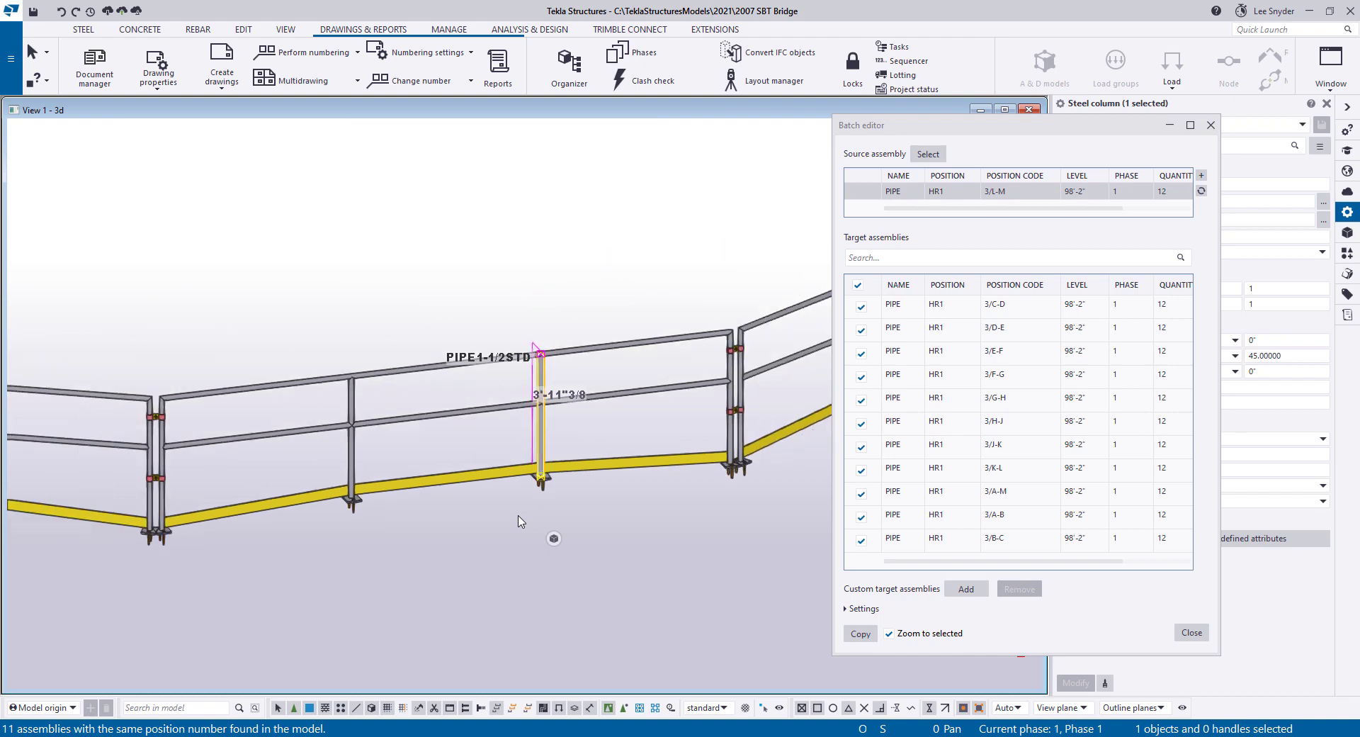
pyautogui.scroll(3, 542, 504)
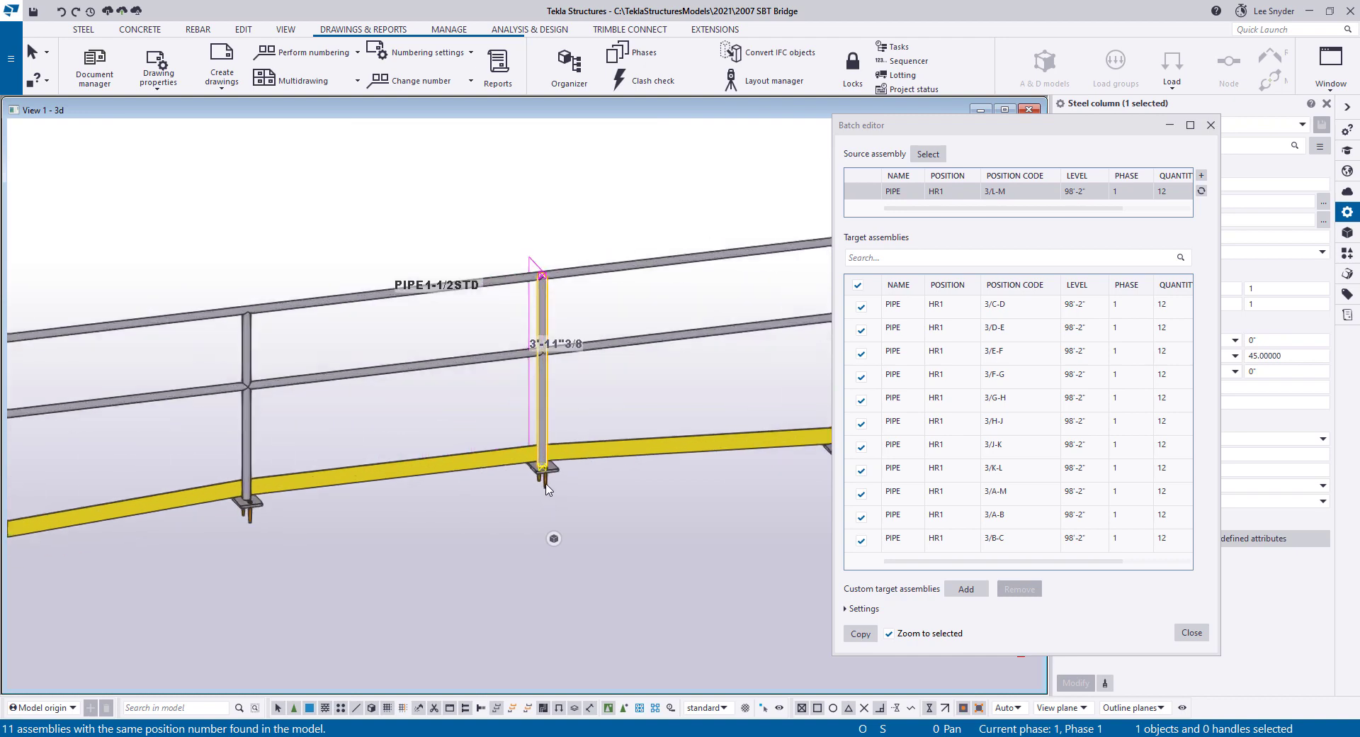
pyautogui.scroll(-1, 521, 494)
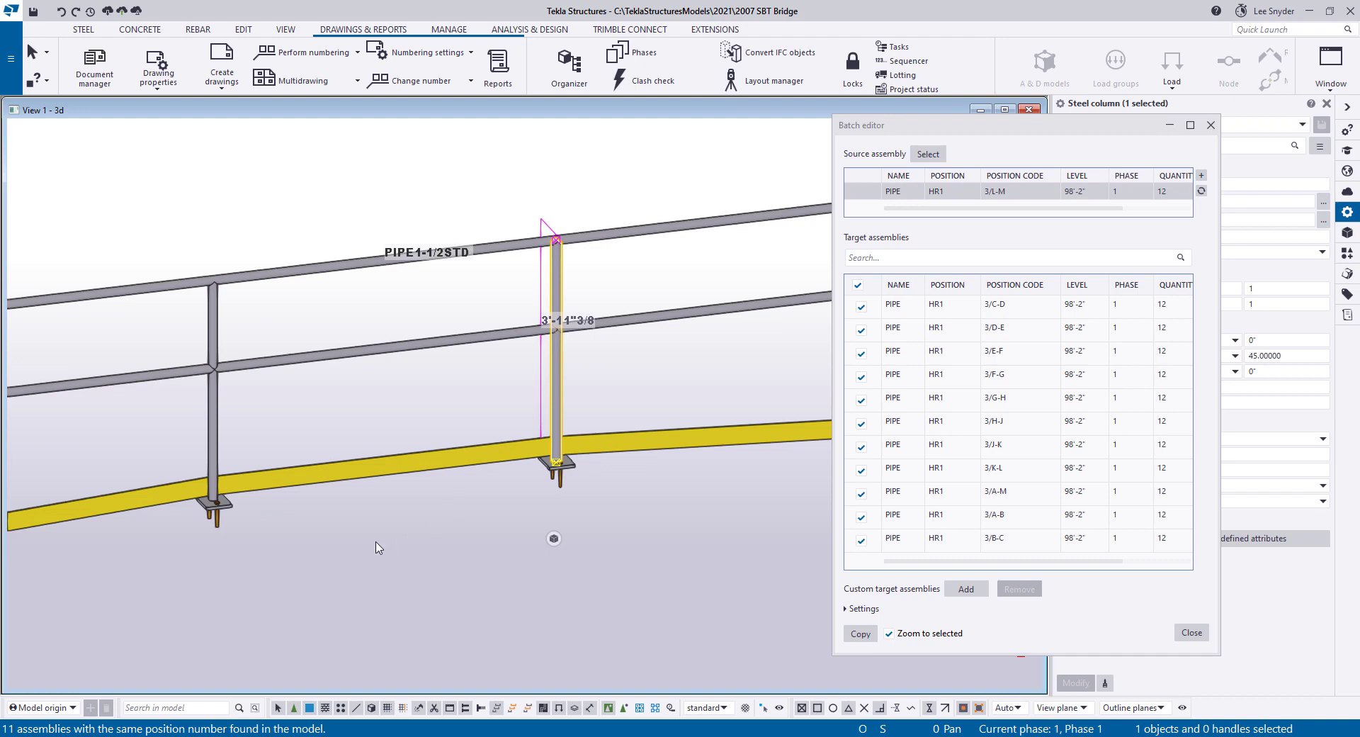
pyautogui.scroll(-1, 440, 509)
pyautogui.scroll(3, 348, 532)
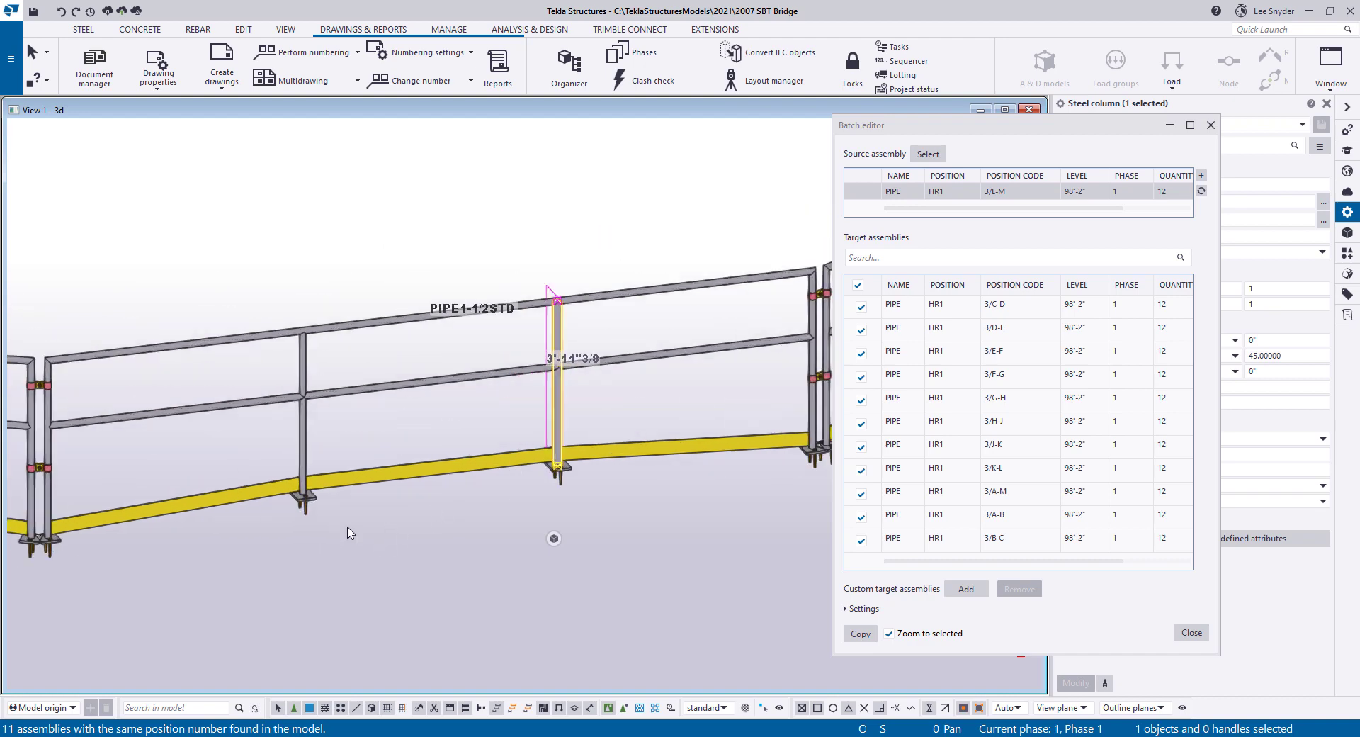
# Change the base plates under the source handrail's two intermediate posts to profile PL5/8X6 and class 3.
pyautogui.scroll(2, 298, 496)
pyautogui.click(303, 488)
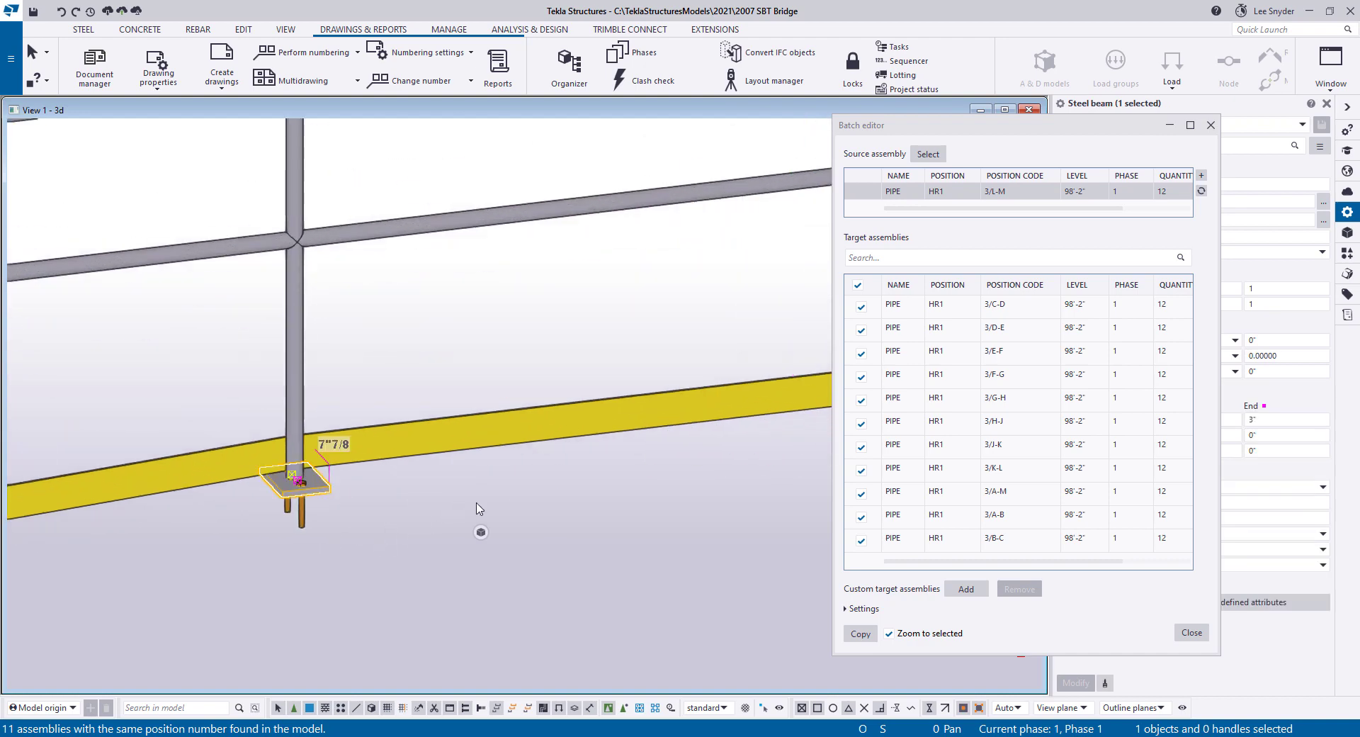
pyautogui.moveTo(578, 498); pyautogui.dragTo(284, 495, button='middle')
pyautogui.keyDown('ctrl'); pyautogui.click(658, 417); pyautogui.keyUp('ctrl')
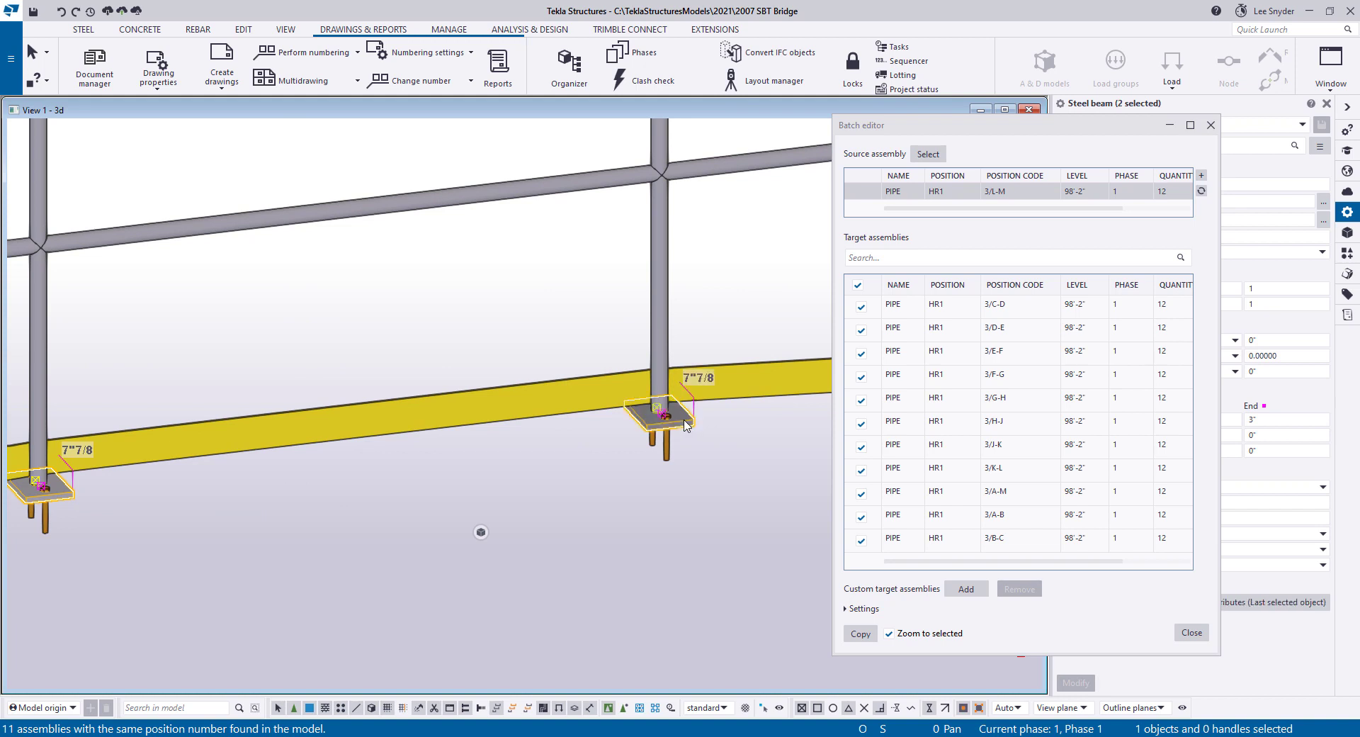
pyautogui.moveTo(1057, 135); pyautogui.dragTo(907, 95)
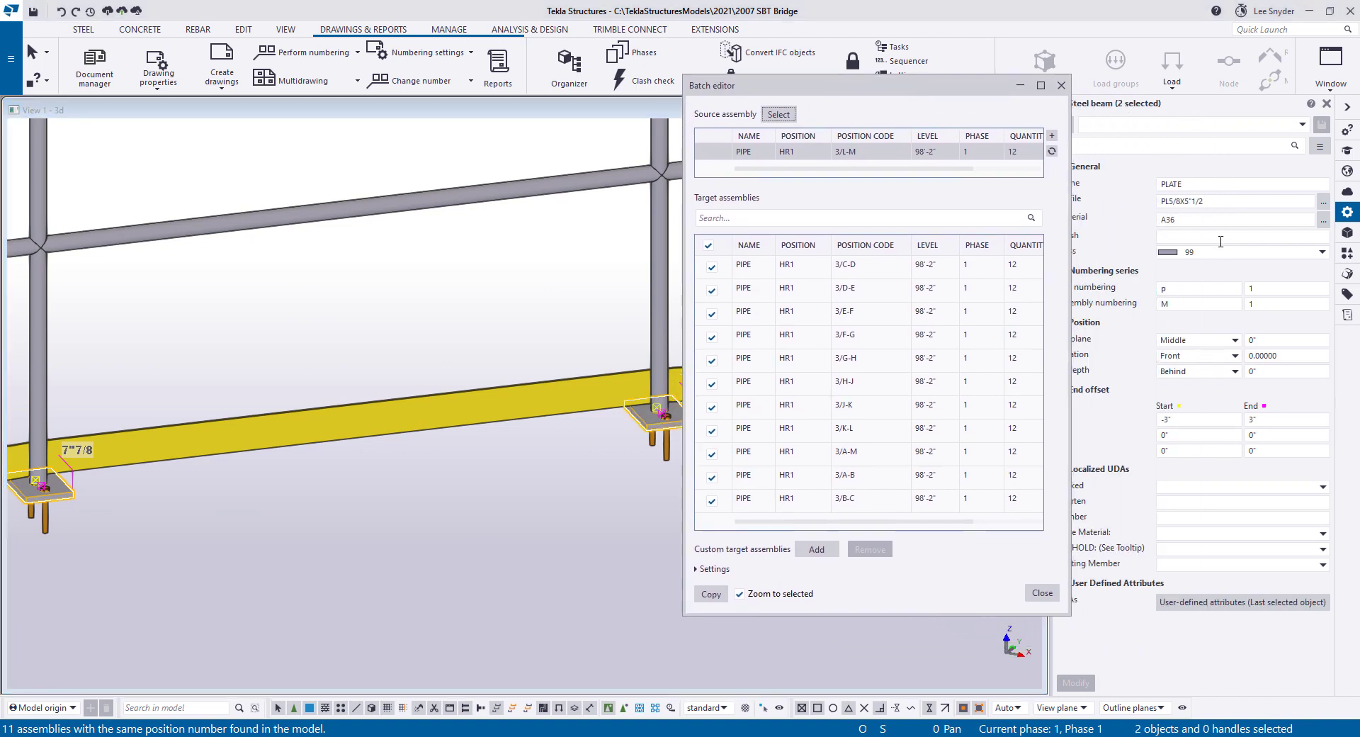
pyautogui.click(1183, 203)
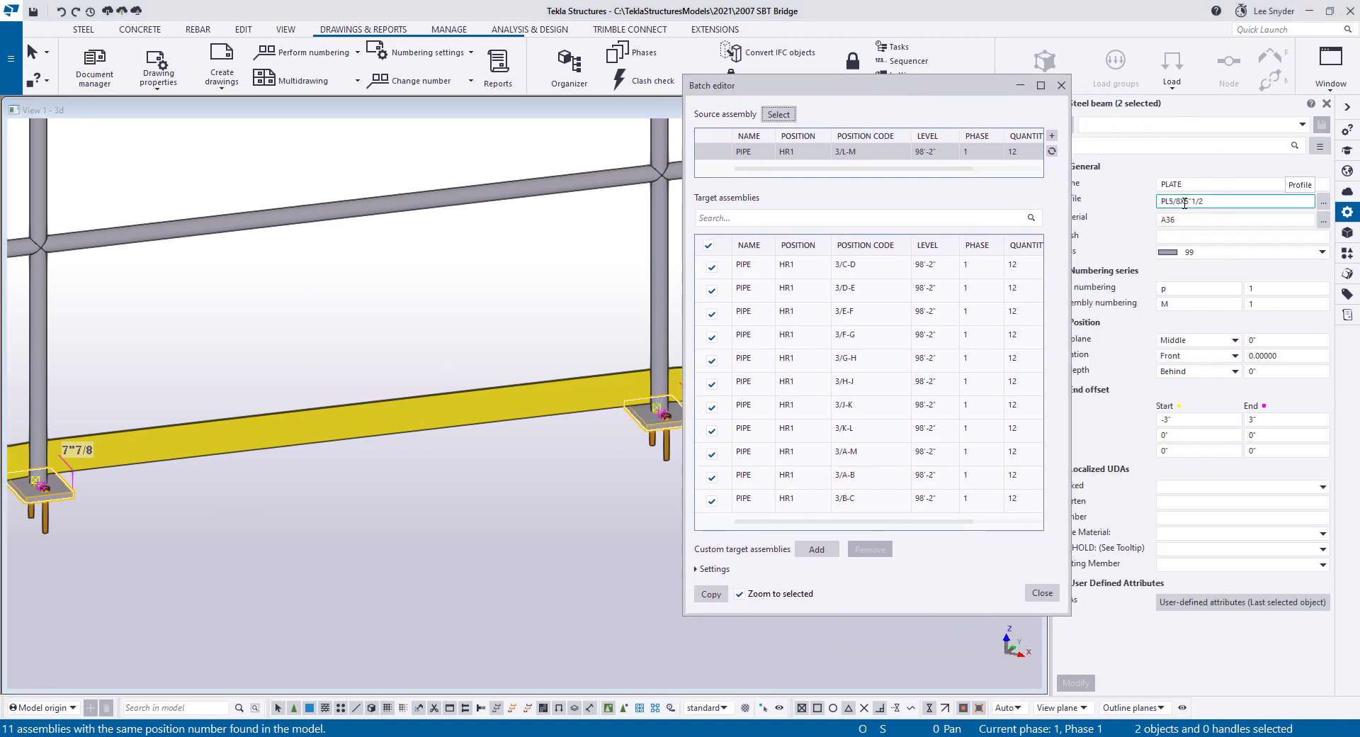
pyautogui.moveTo(1185, 202); pyautogui.dragTo(1207, 201)
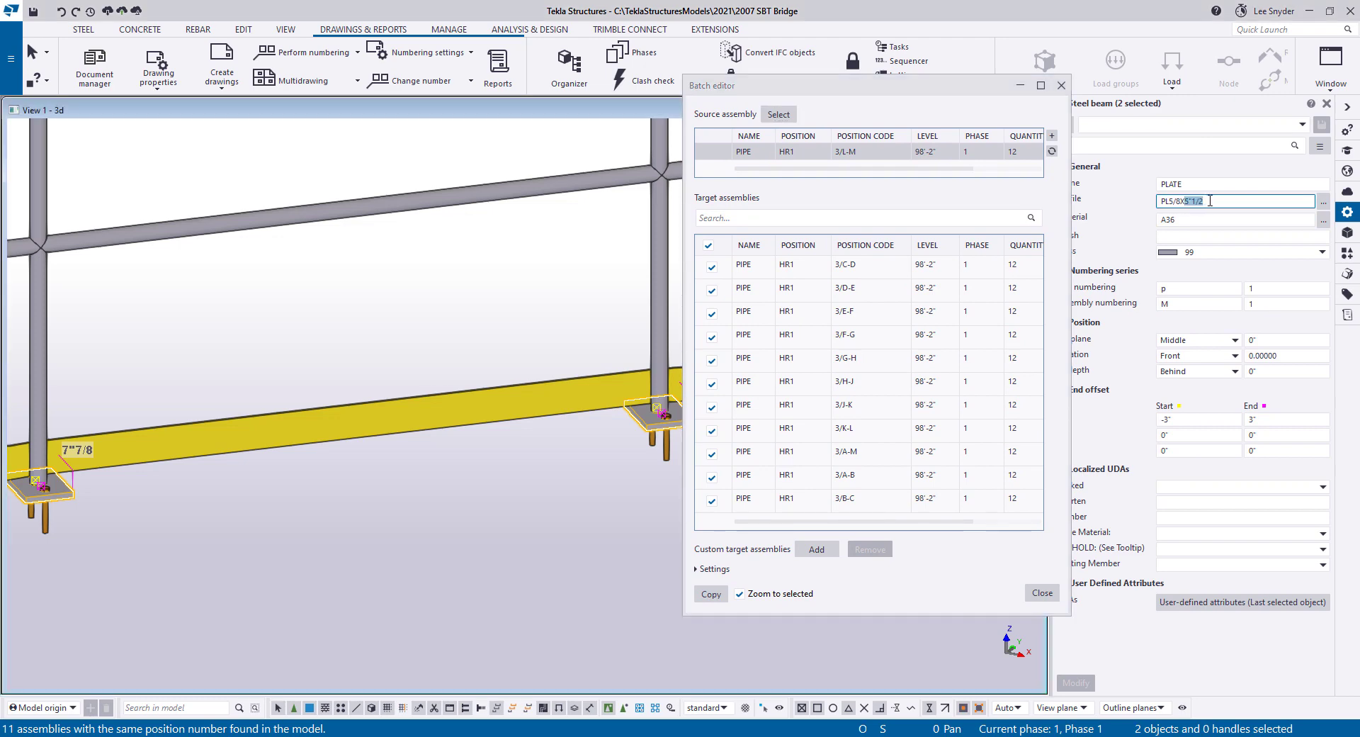
pyautogui.write('6')
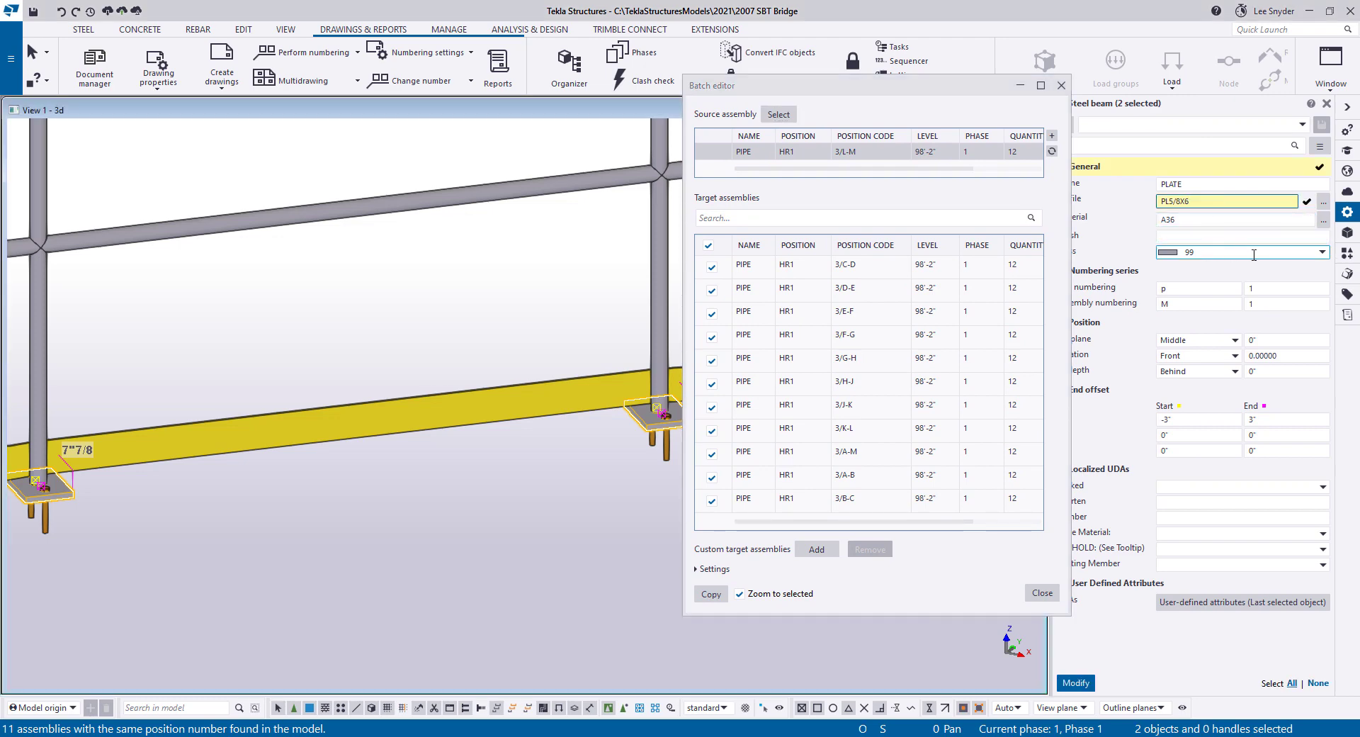
pyautogui.click(1208, 252)
pyautogui.click(1177, 307)
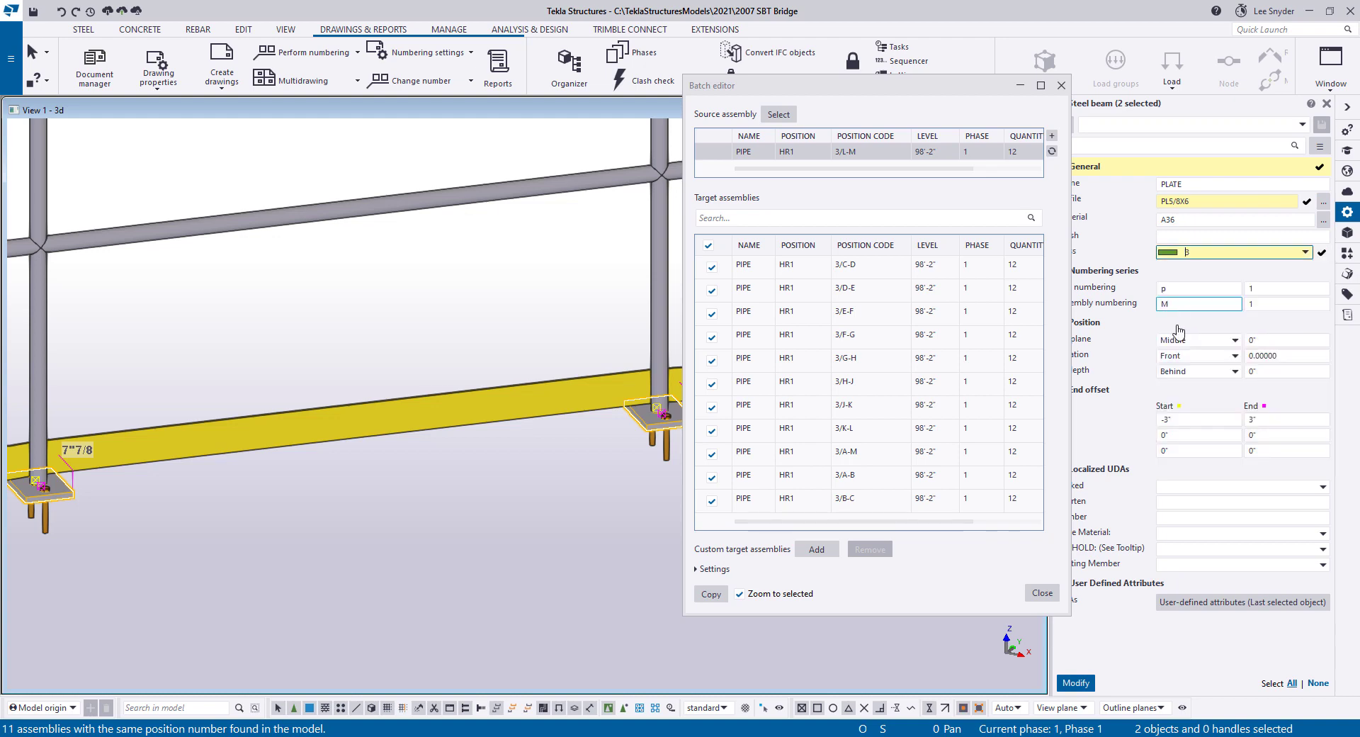
pyautogui.click(1075, 682)
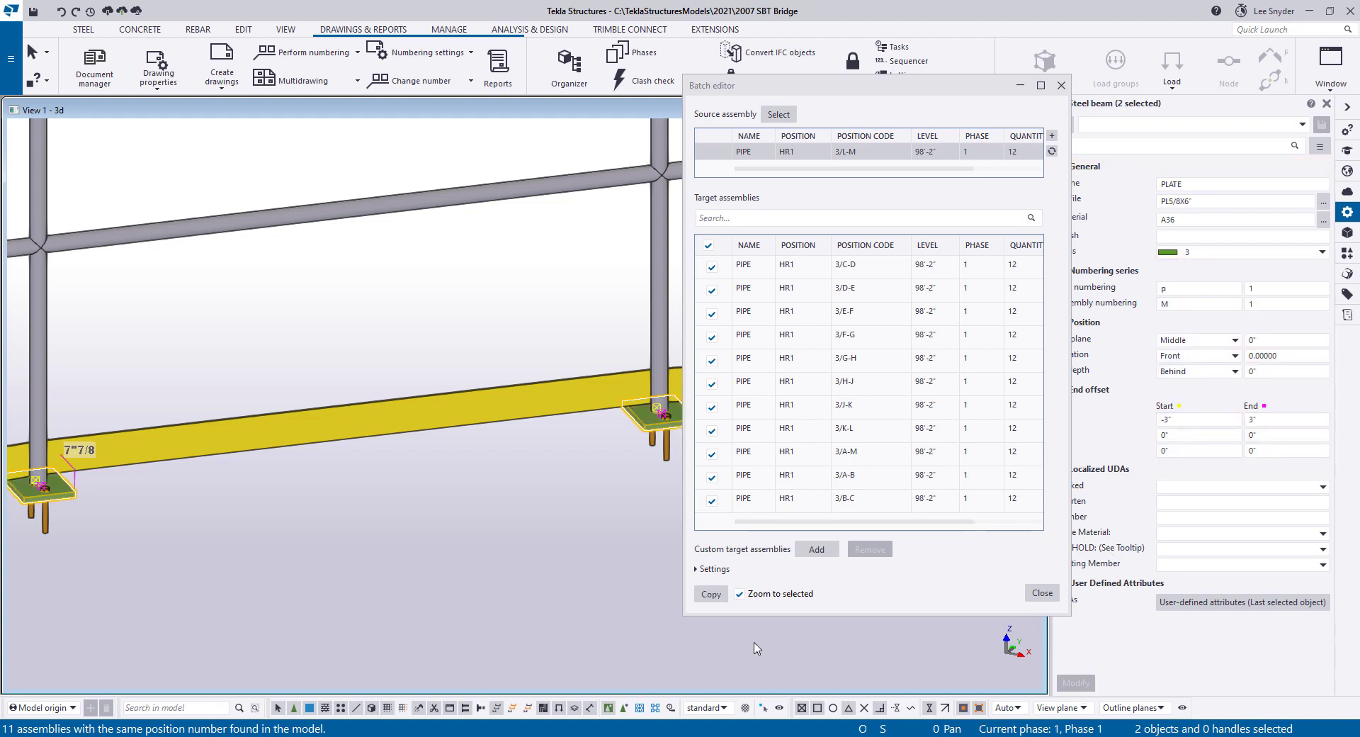
# Set the anchor bolts in both modified base plates to 3/4" size with a bolt distance X of 5"1/2.
pyautogui.scroll(-2, 449, 504)
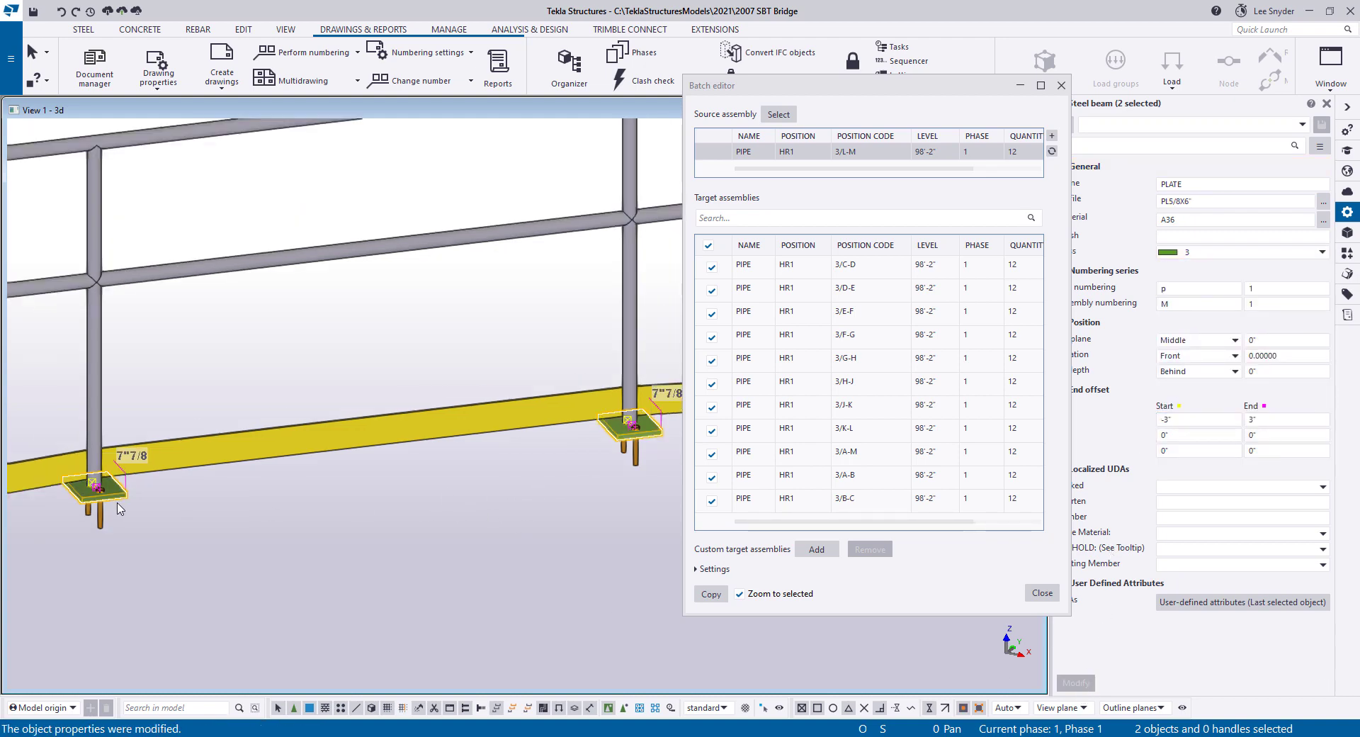
pyautogui.click(101, 521)
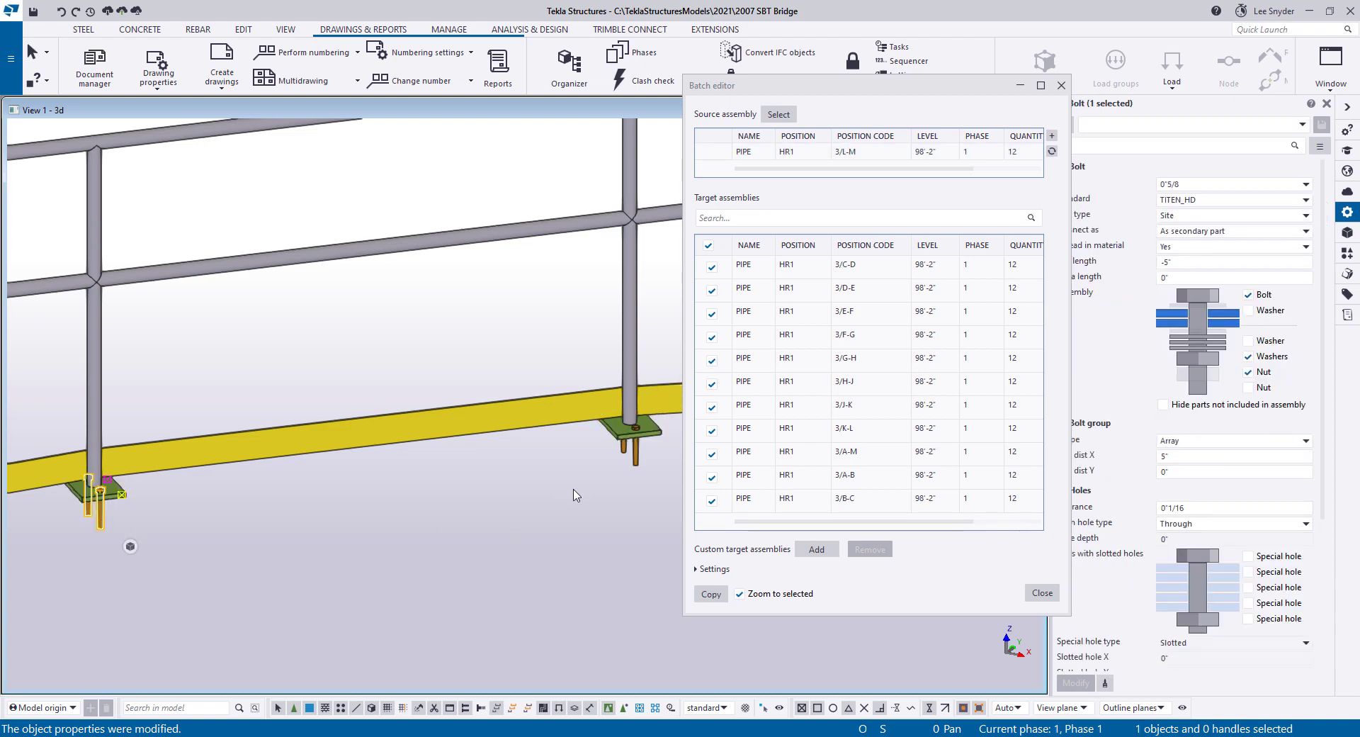
pyautogui.keyDown('ctrl'); pyautogui.click(636, 448); pyautogui.keyUp('ctrl')
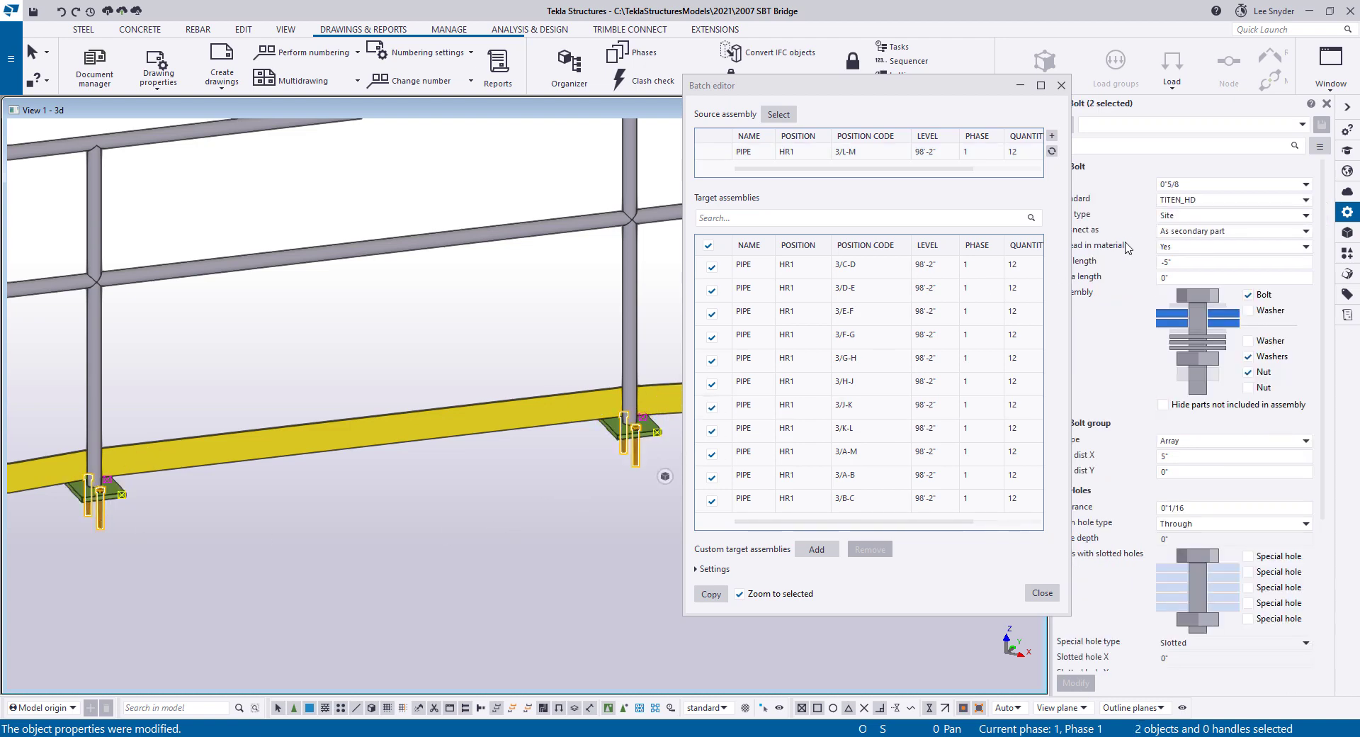
pyautogui.click(1232, 186)
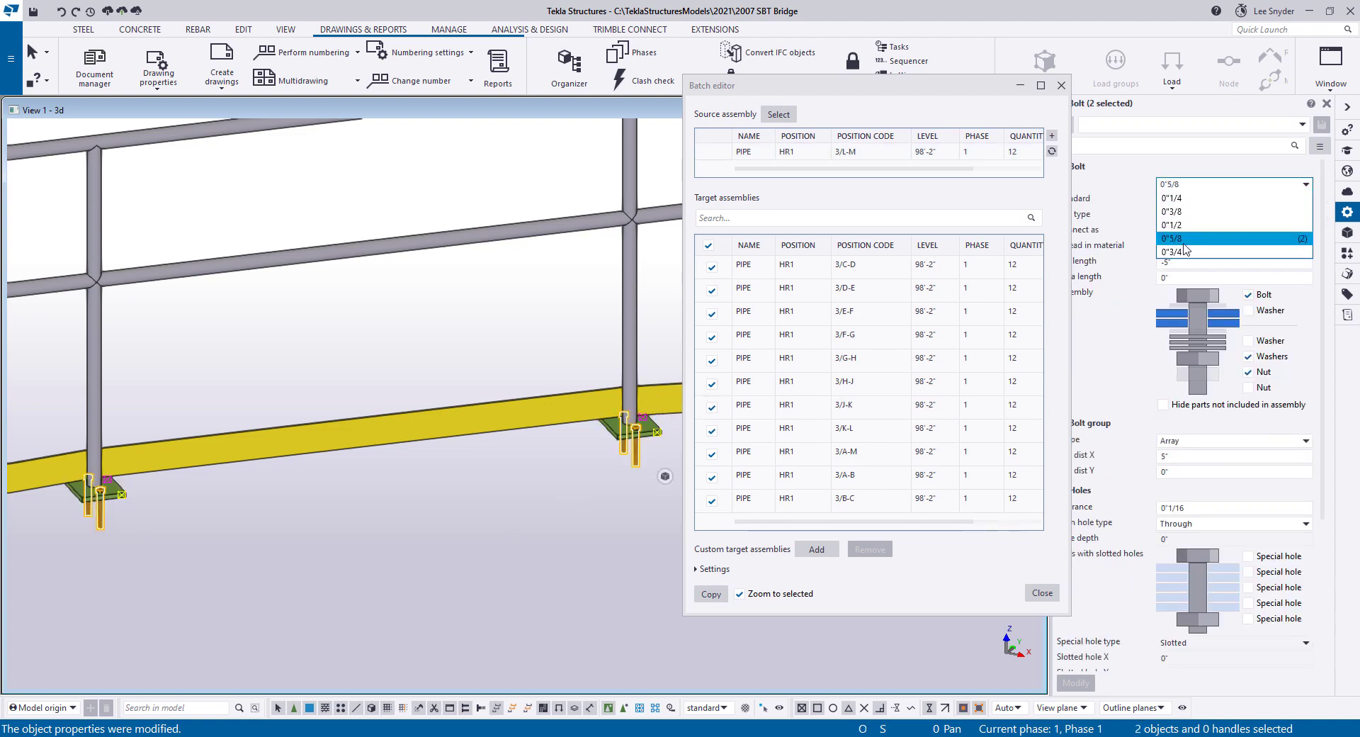
pyautogui.click(1181, 253)
pyautogui.click(1183, 456)
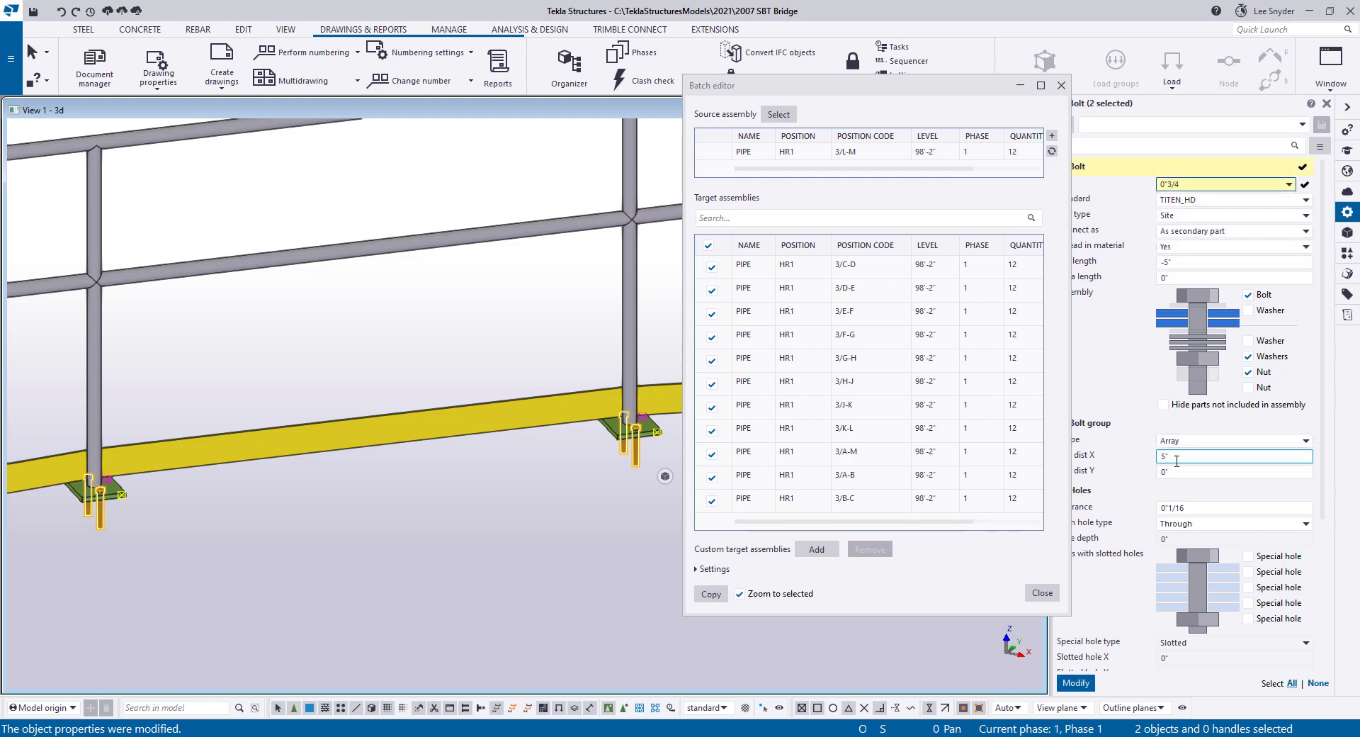
pyautogui.doubleClick(1173, 456)
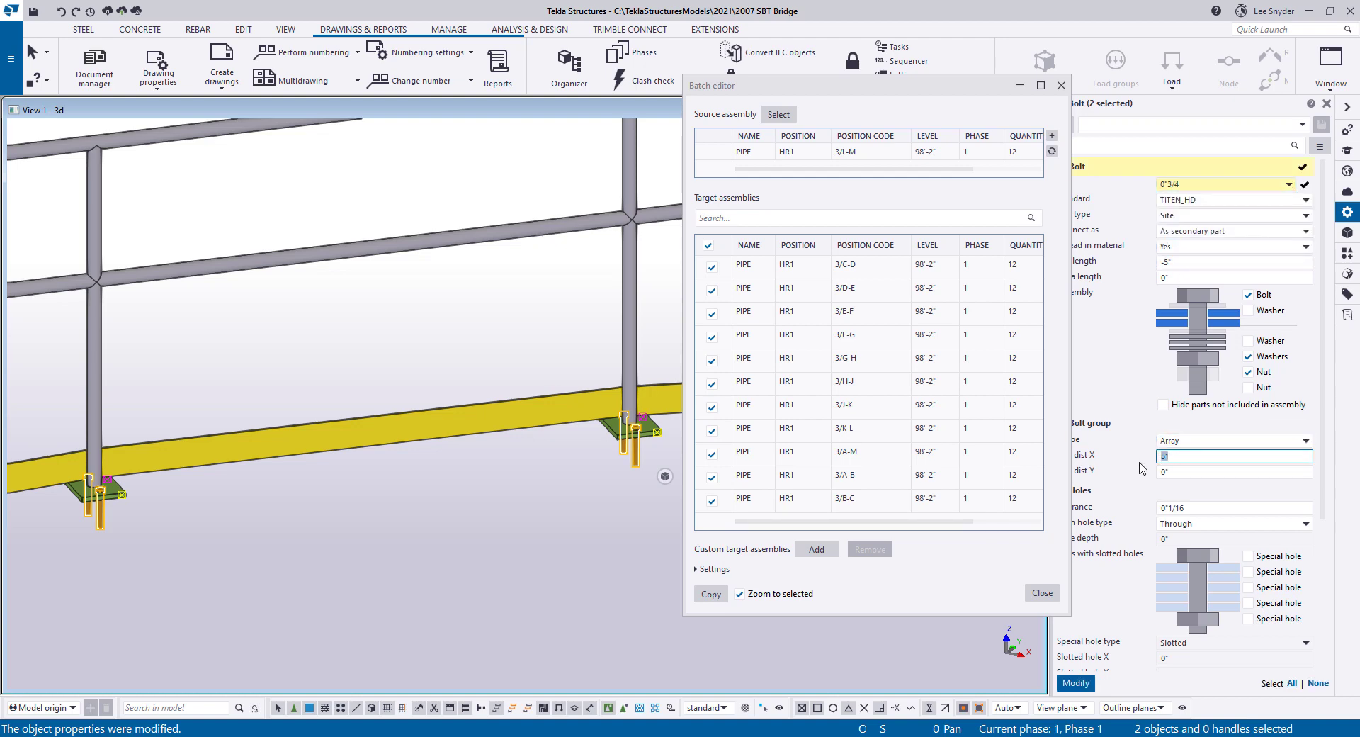
pyautogui.write('5"1/2')
pyautogui.click(1082, 684)
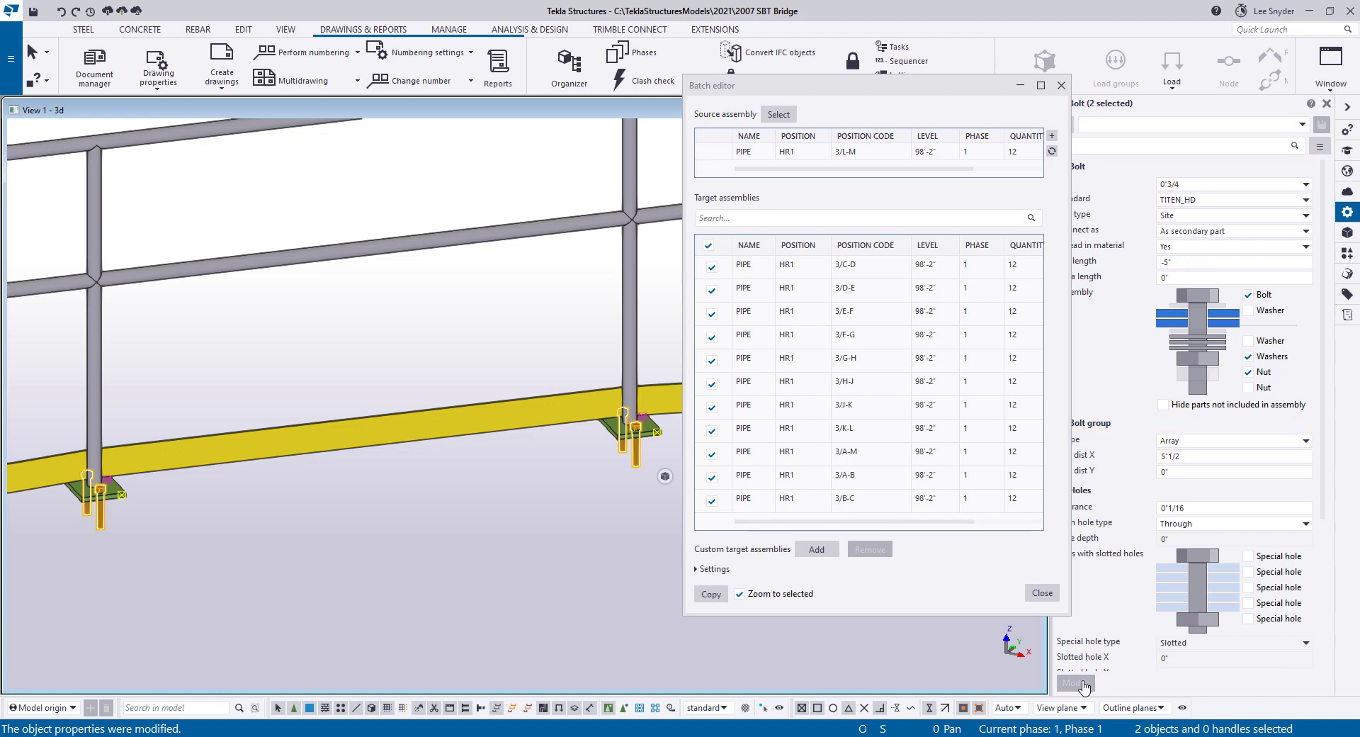
# Move the Batch editor clear of the modified handrail and review the list of target assemblies.
pyautogui.click(495, 512)
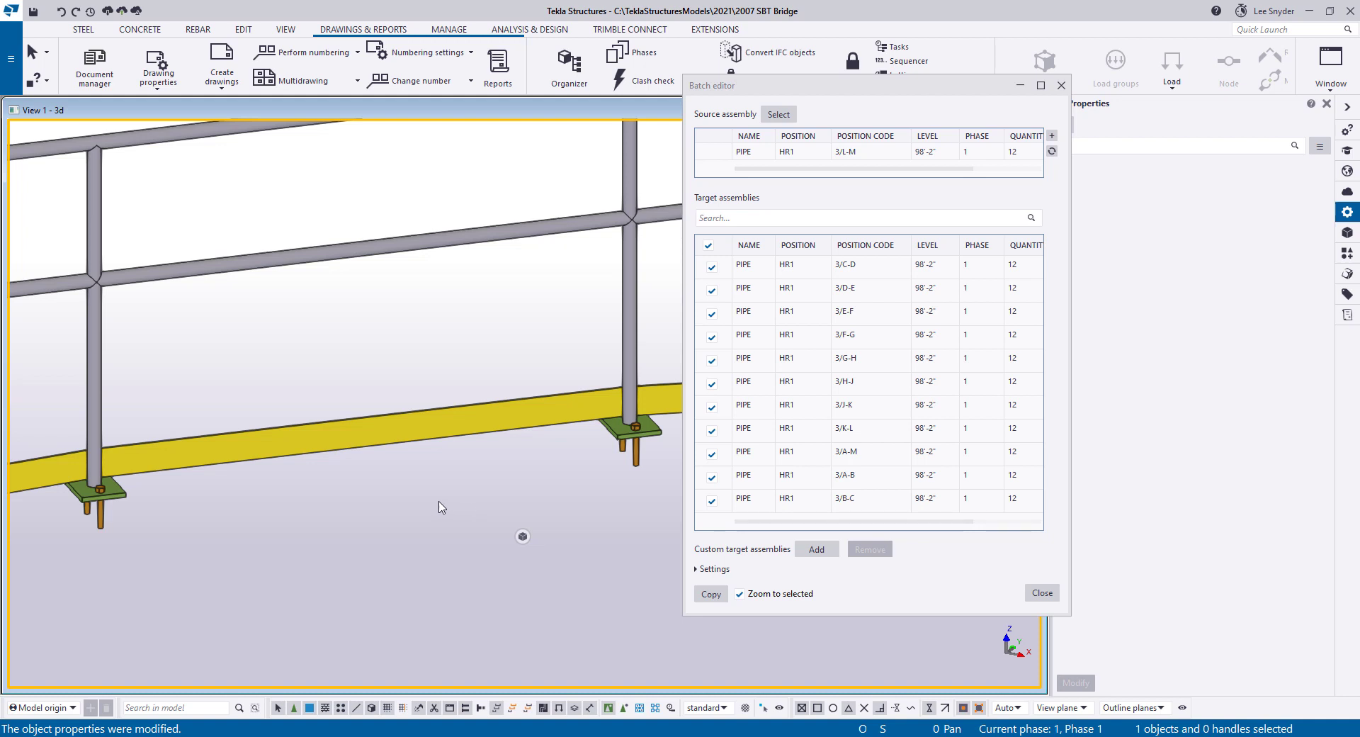
pyautogui.scroll(-2, 441, 507)
pyautogui.scroll(-2, 441, 507)
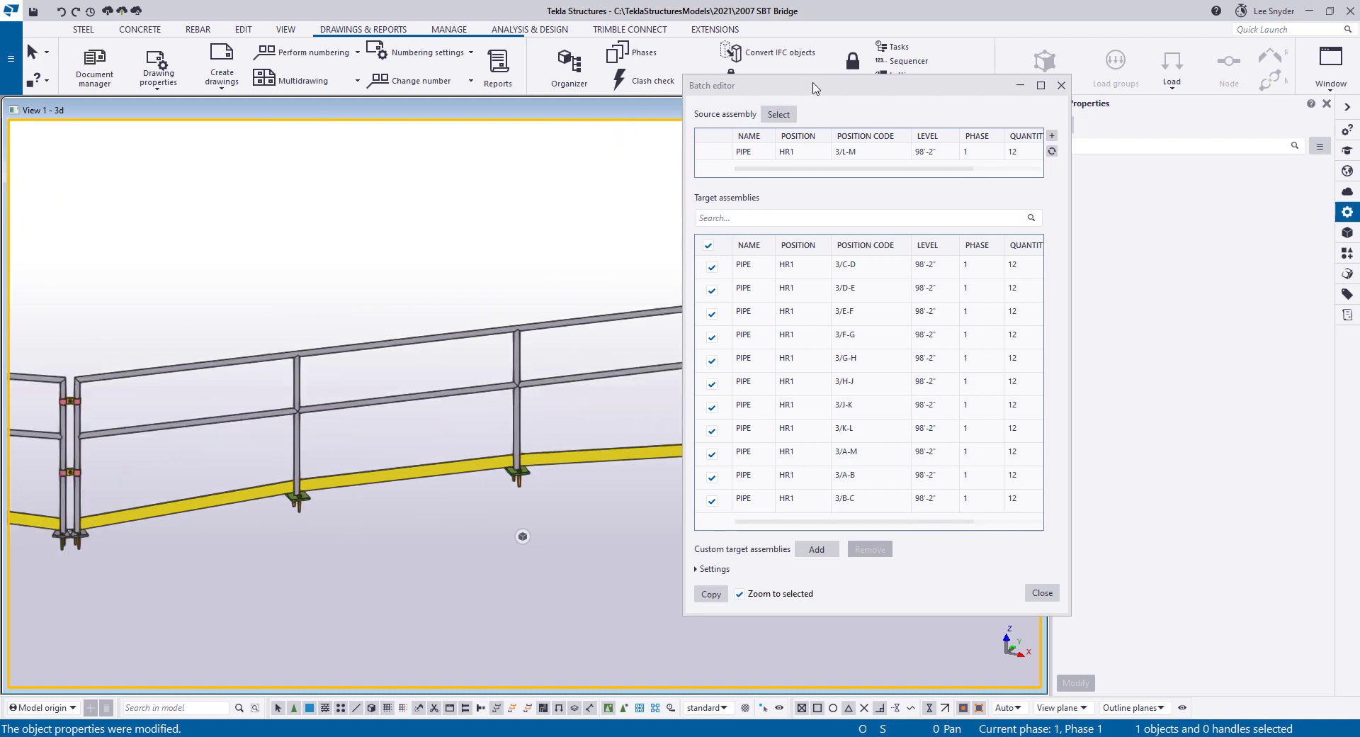
pyautogui.click(845, 92)
pyautogui.moveTo(845, 92); pyautogui.dragTo(980, 78)
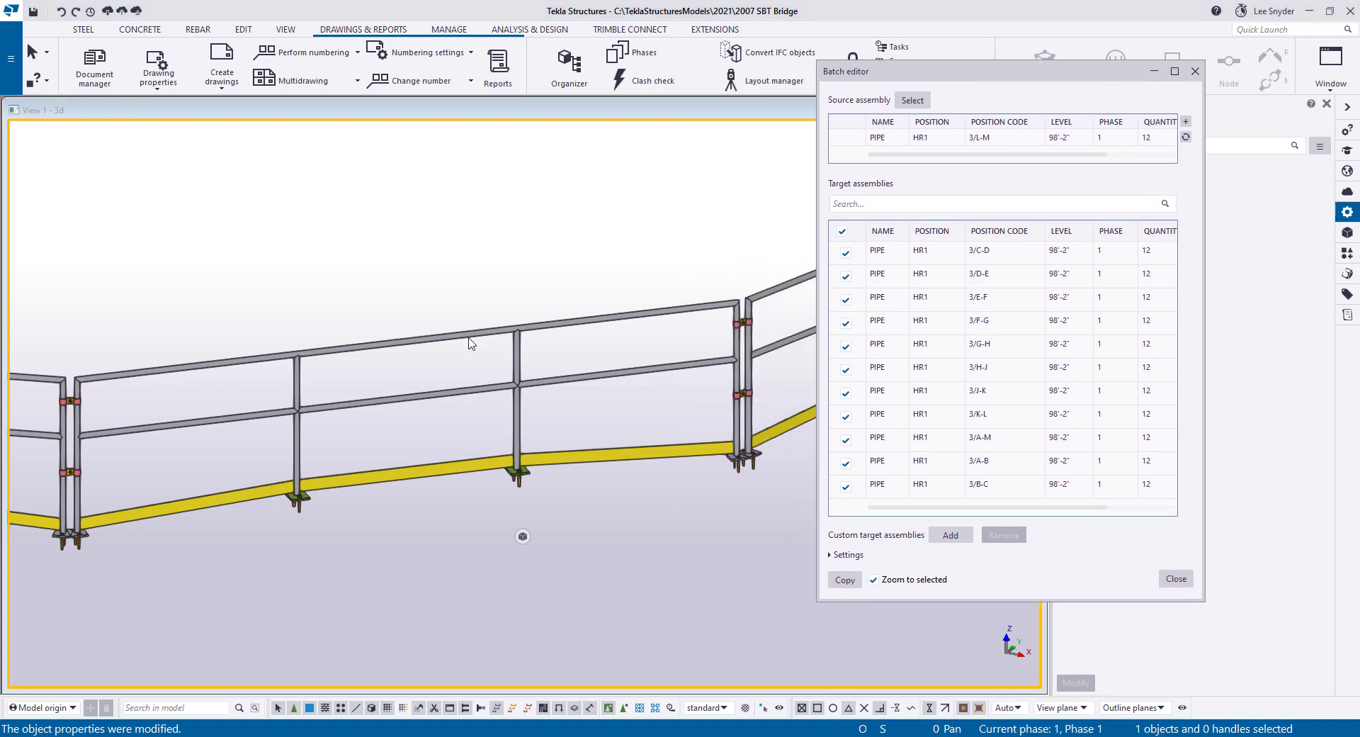
pyautogui.scroll(-1, 455, 363)
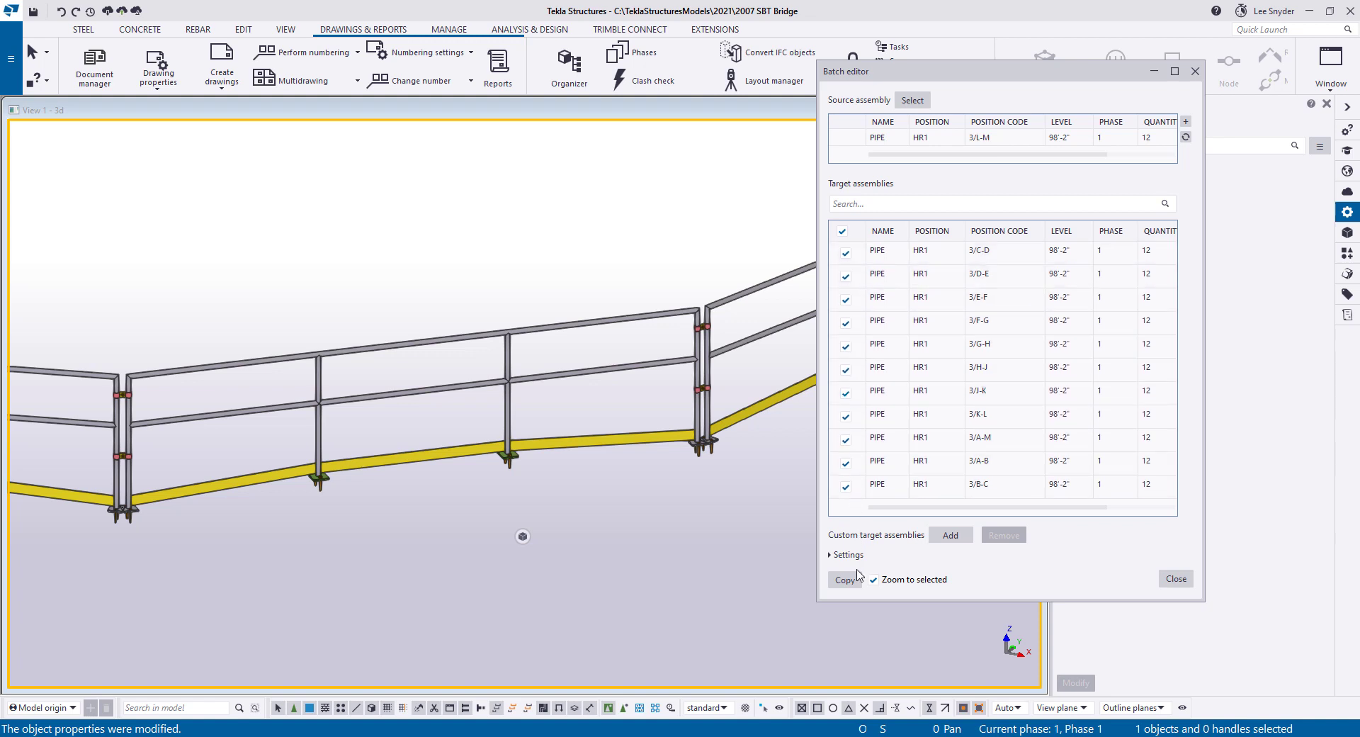
pyautogui.click(899, 250)
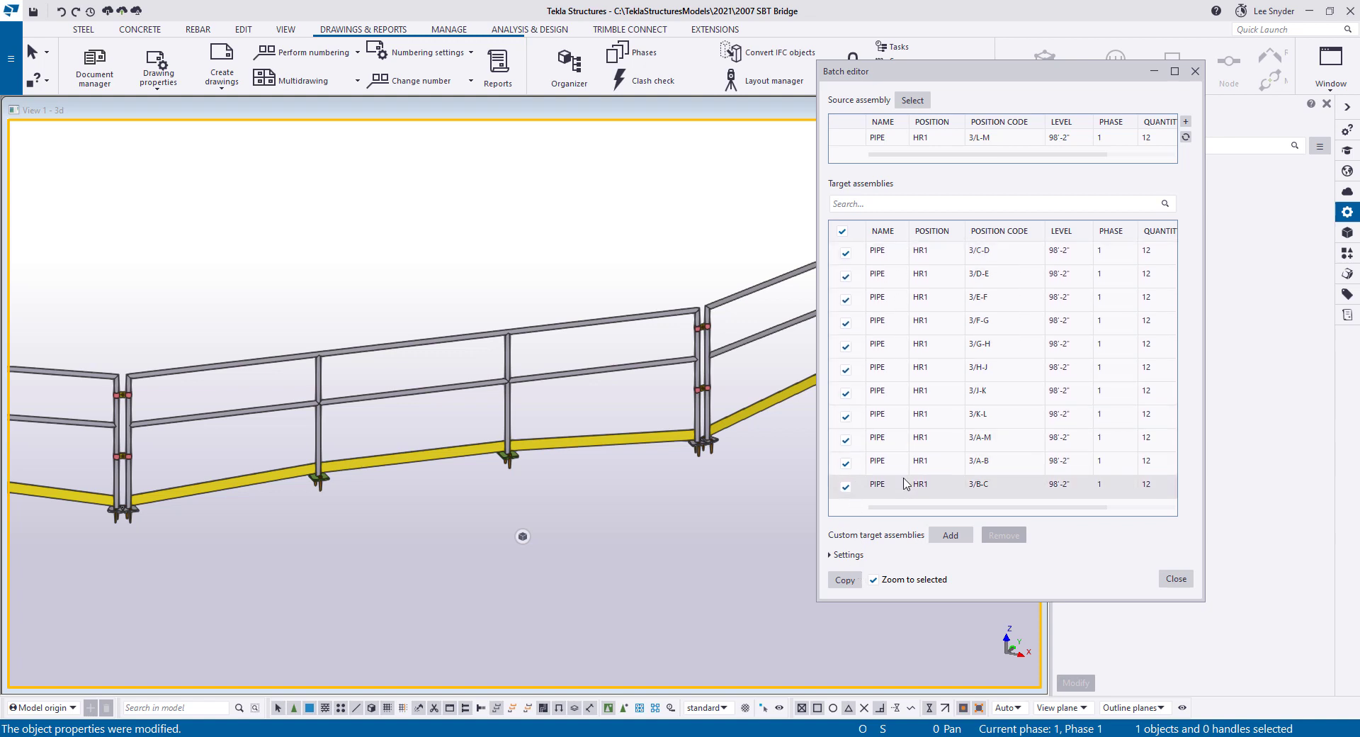
# Copy the source handrail's modifications to all checked target assemblies and inspect the base plates and anchor bolts of the 3/C-D handrail.
pyautogui.click(850, 581)
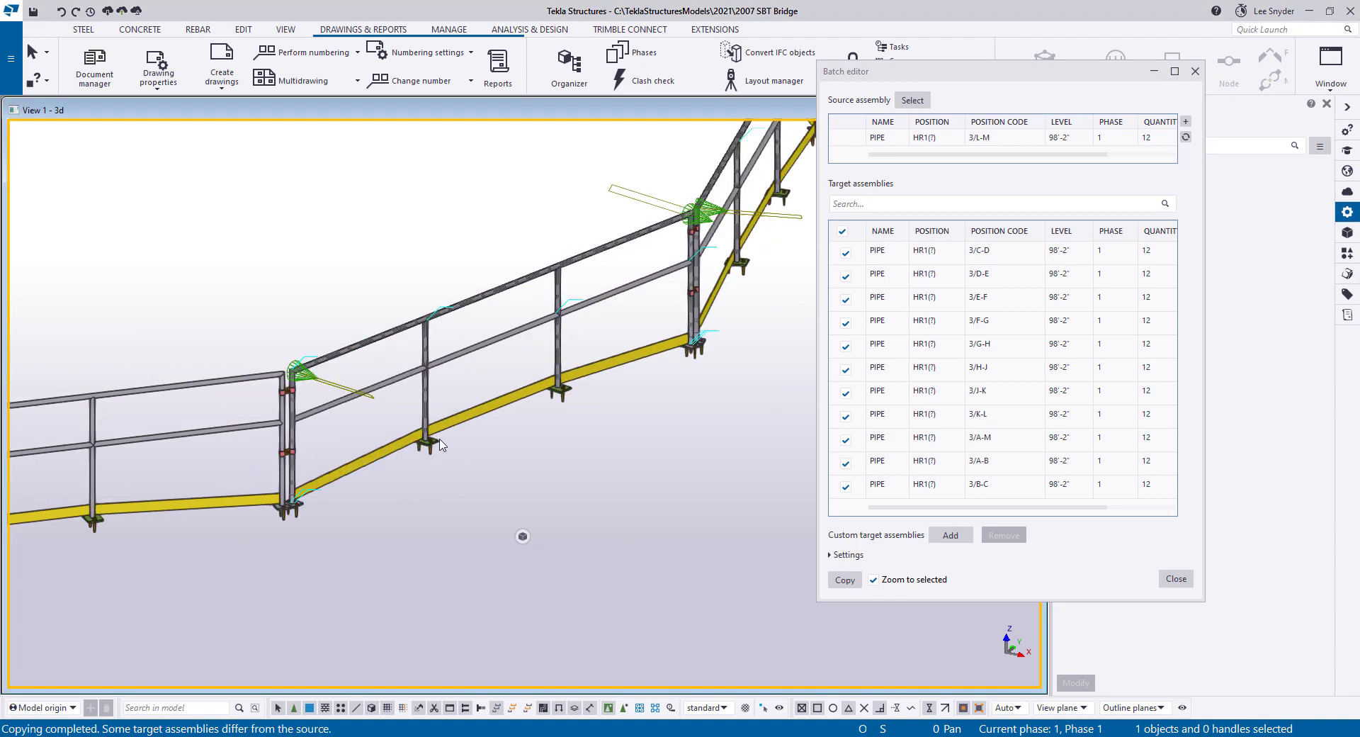
pyautogui.click(1001, 259)
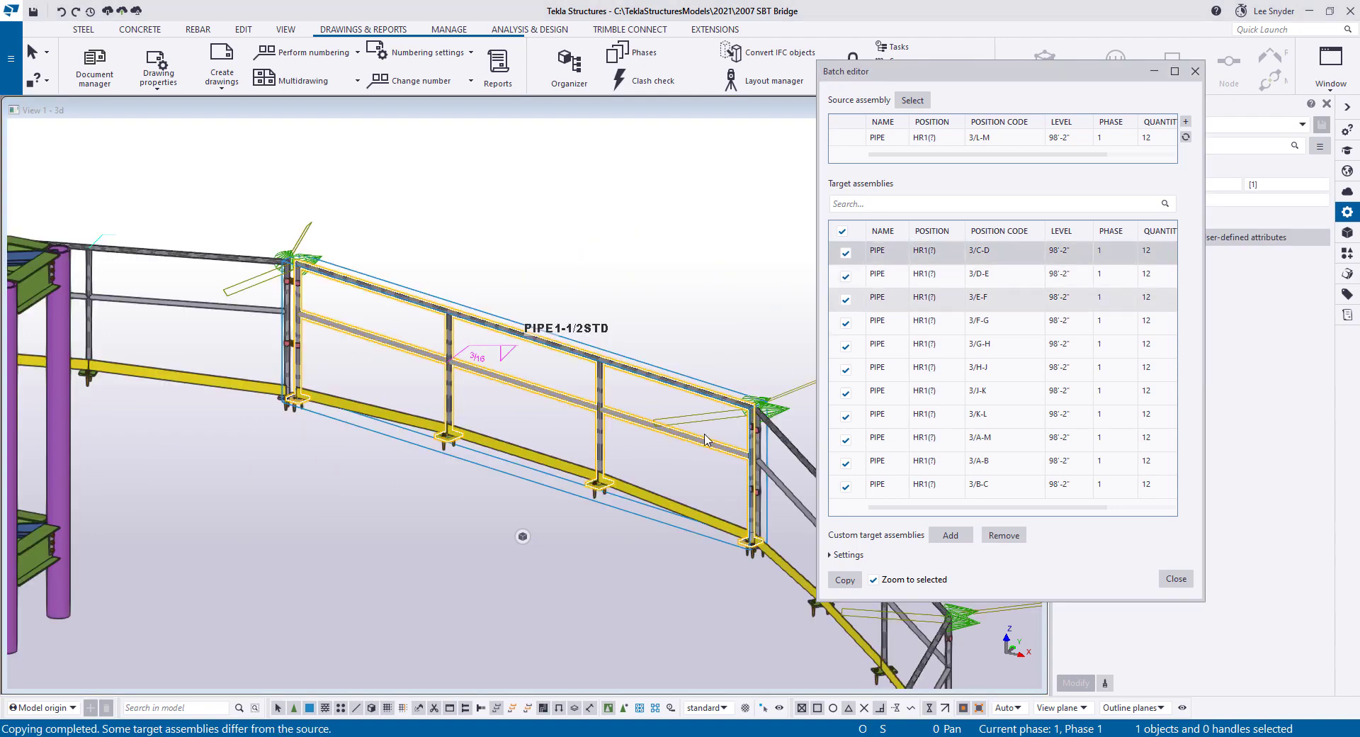
pyautogui.scroll(8, 425, 425)
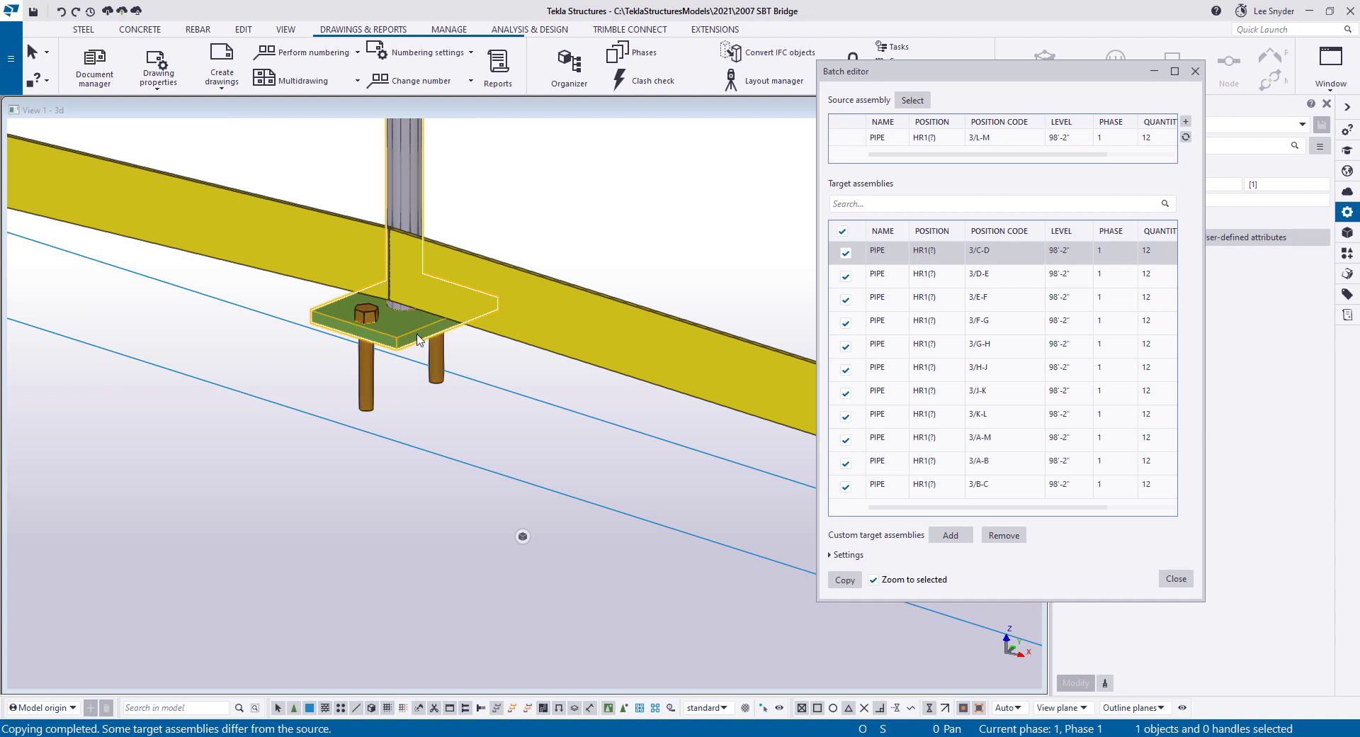
pyautogui.scroll(-5, 389, 404)
pyautogui.scroll(-6, 388, 404)
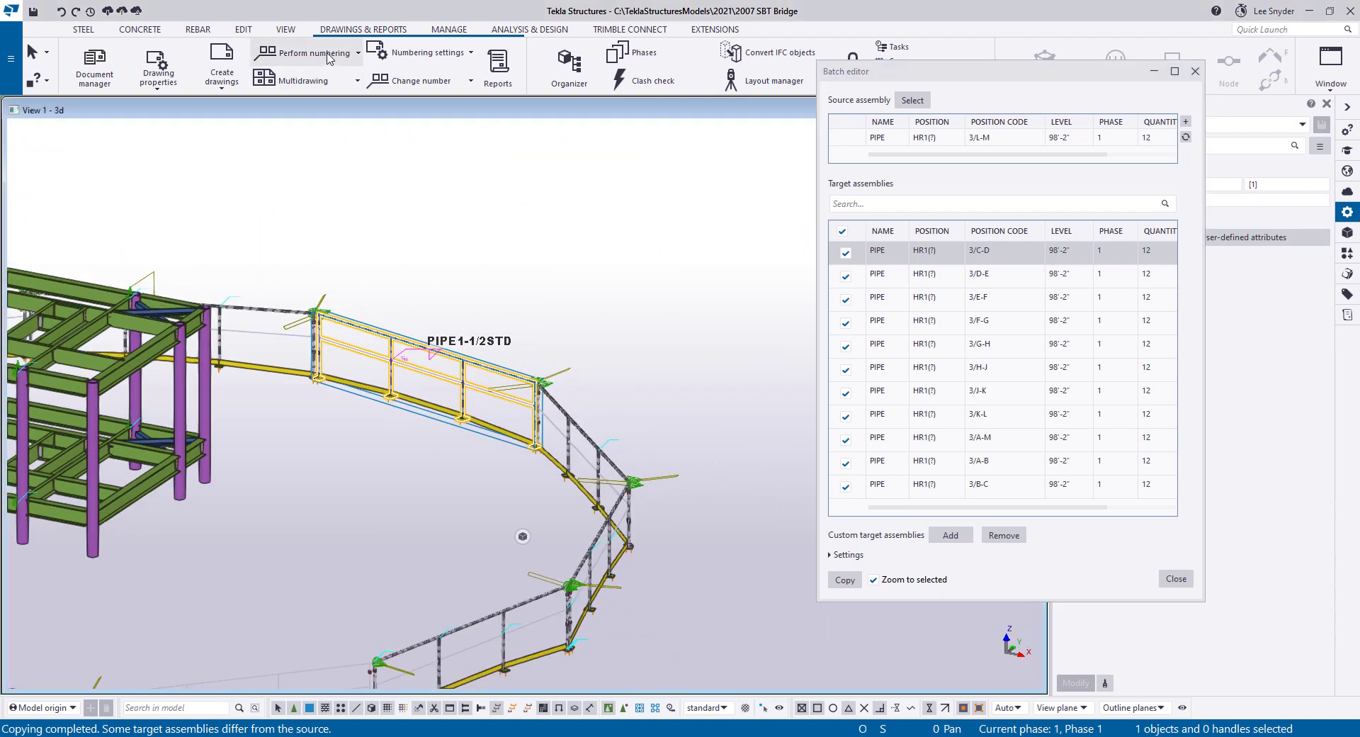
# Perform numbering on the changed handrails and inspect the base plates and anchor bolts of the 3/H-J target assembly.
pyautogui.click(358, 51)
pyautogui.click(313, 152)
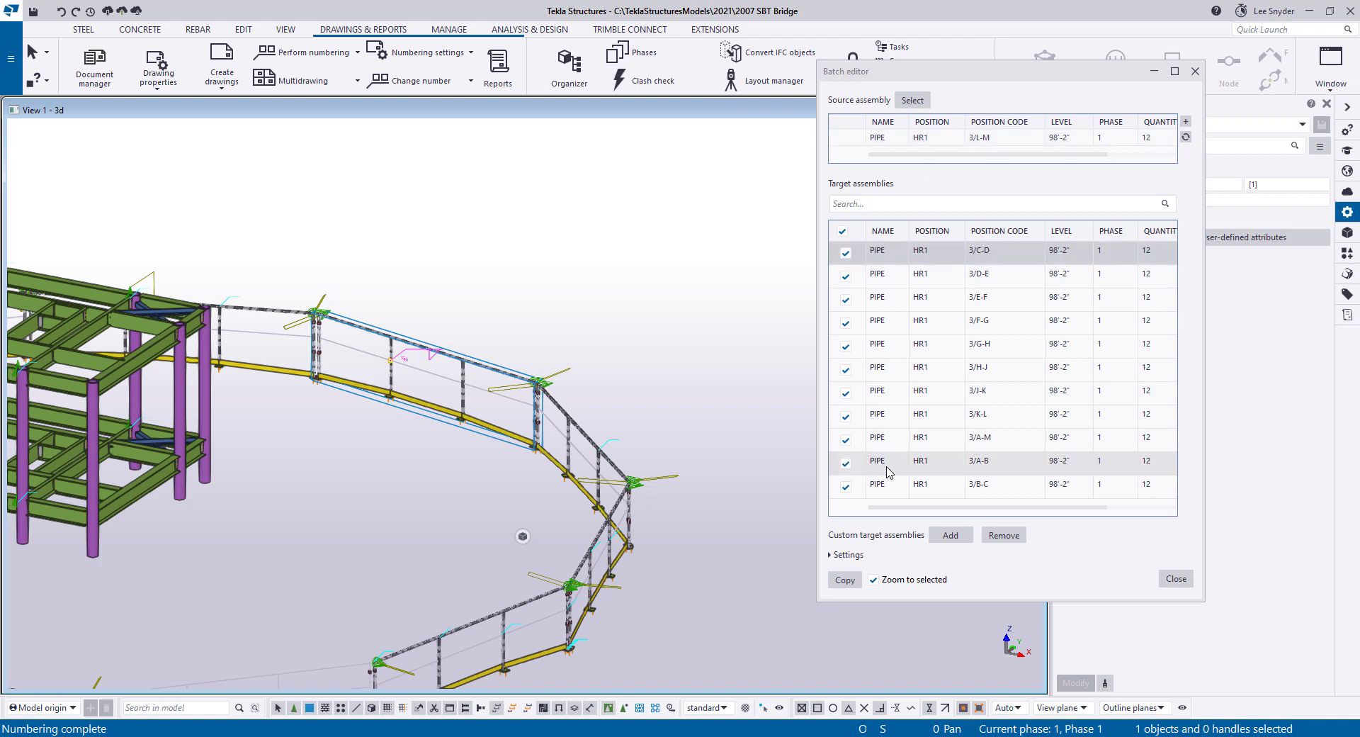
pyautogui.click(946, 370)
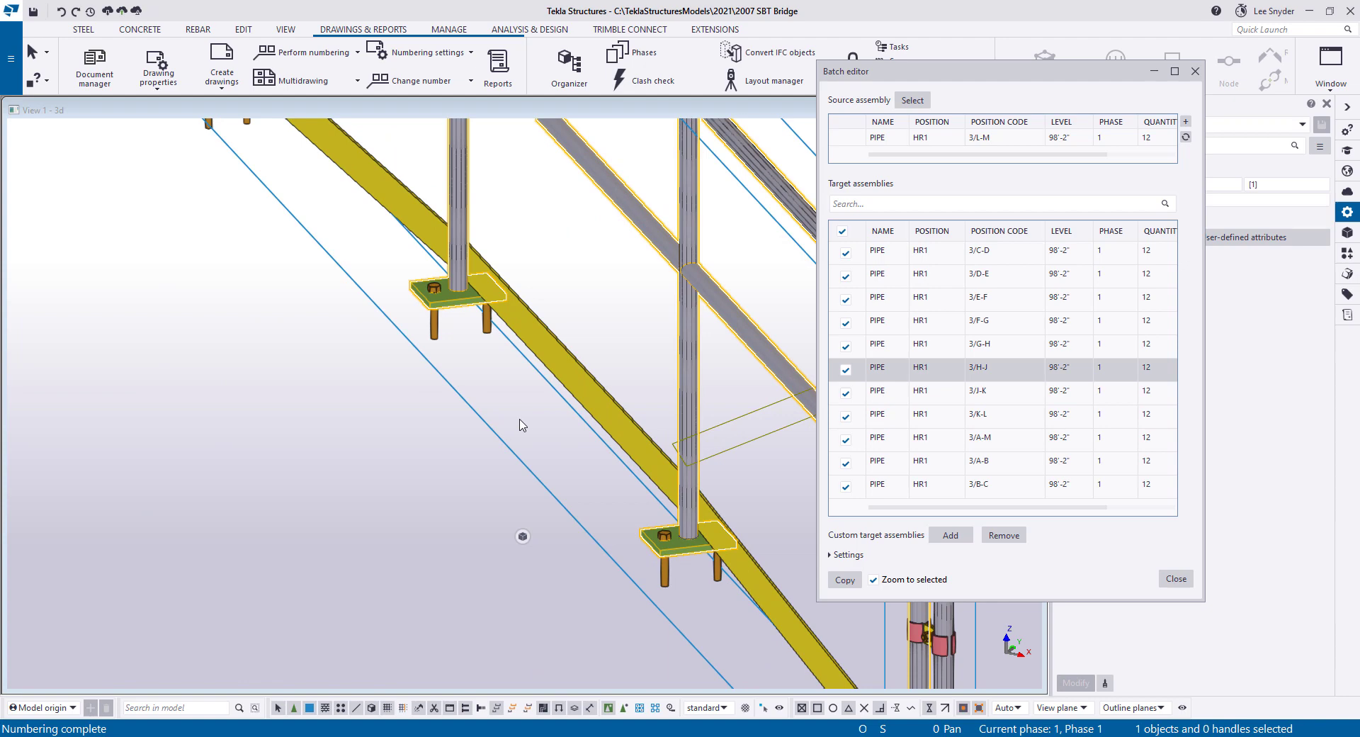
pyautogui.scroll(-2, 467, 442)
pyautogui.scroll(-5, 445, 394)
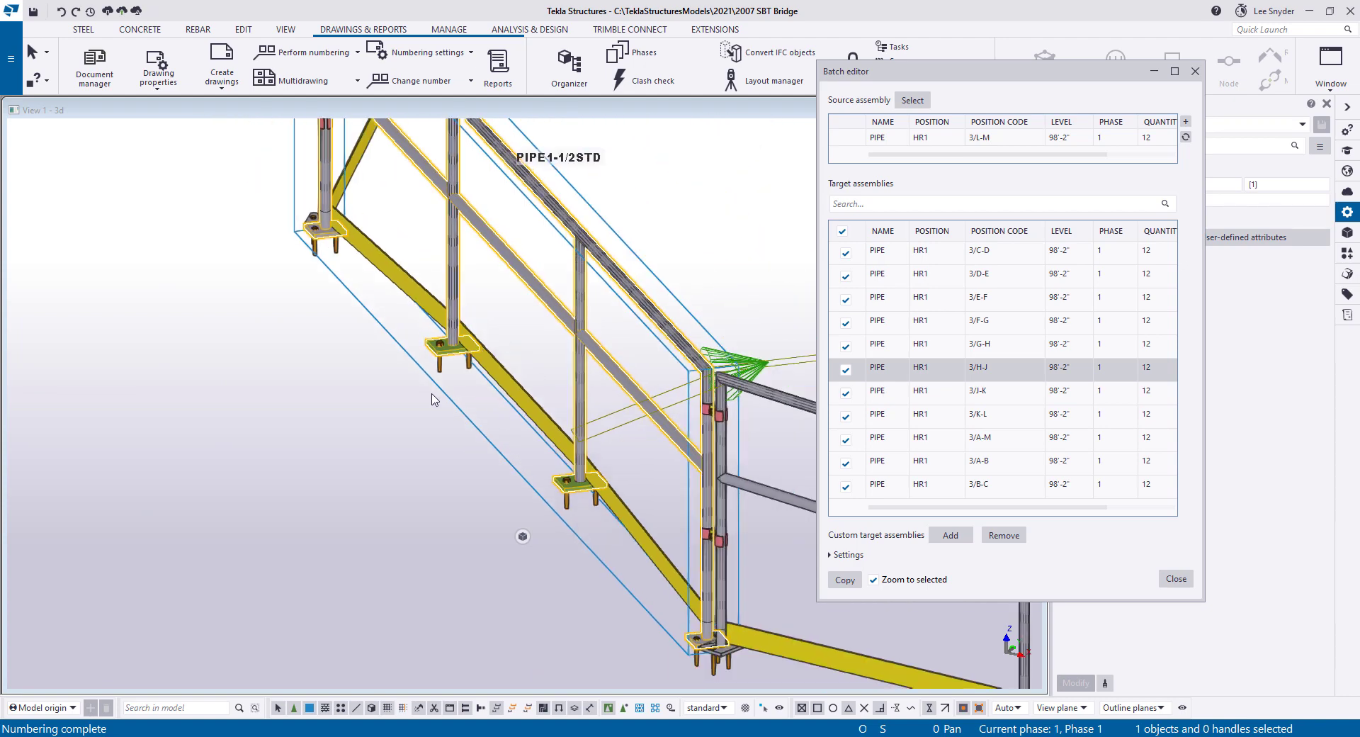
pyautogui.scroll(-4, 513, 417)
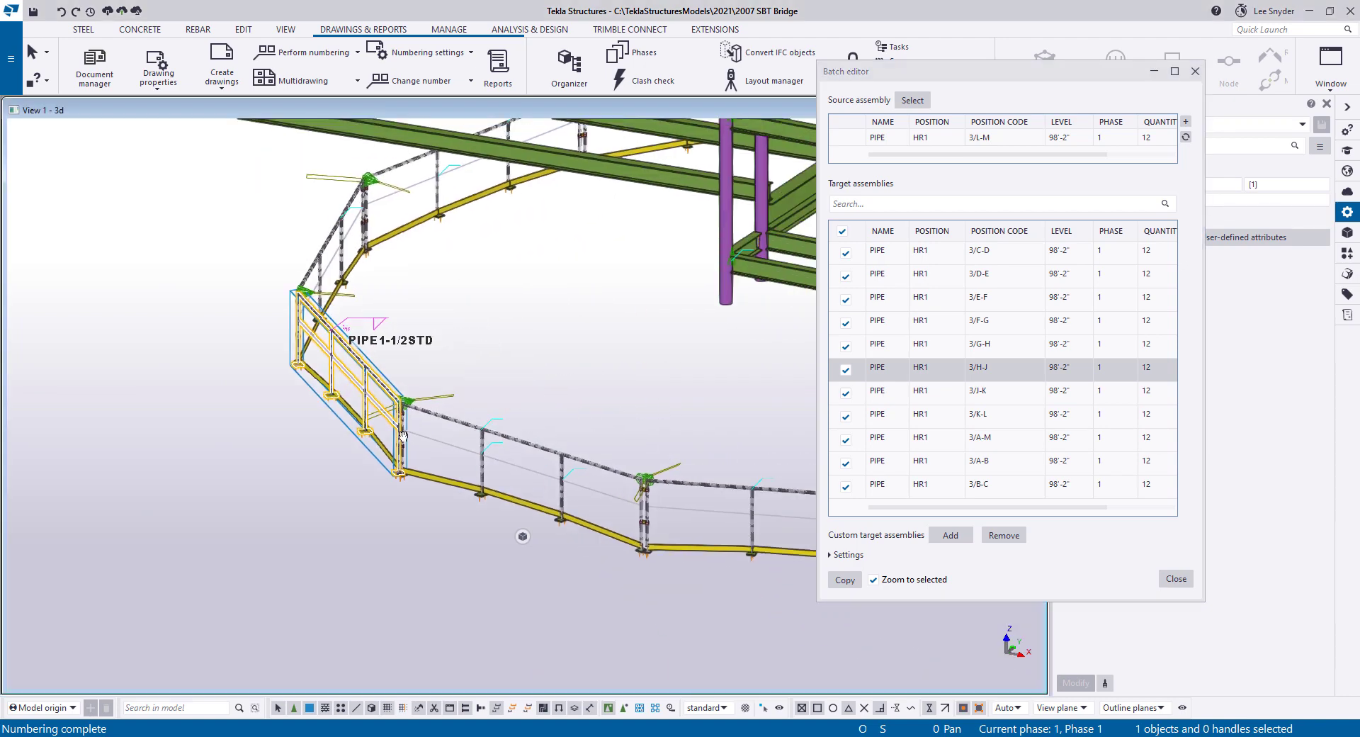
pyautogui.moveTo(538, 441); pyautogui.dragTo(506, 440, button='middle')
pyautogui.scroll(-3, 506, 440)
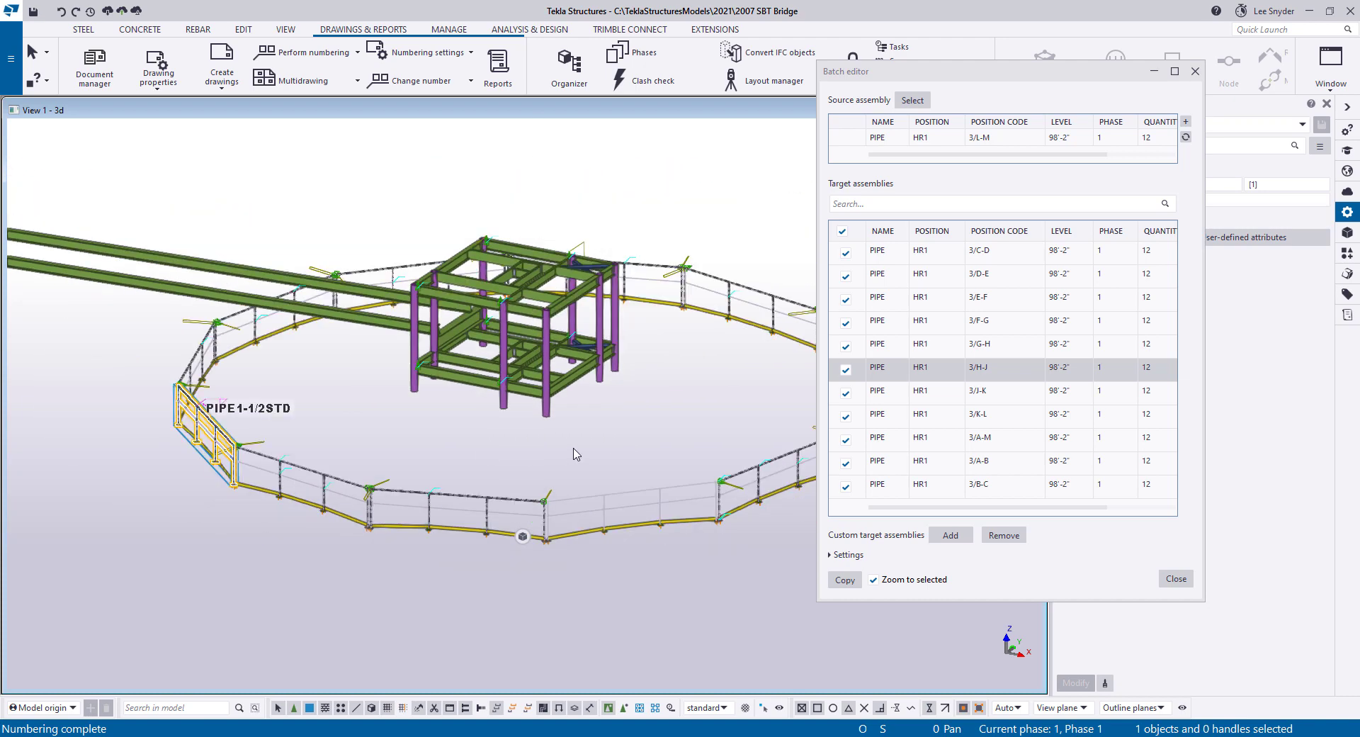